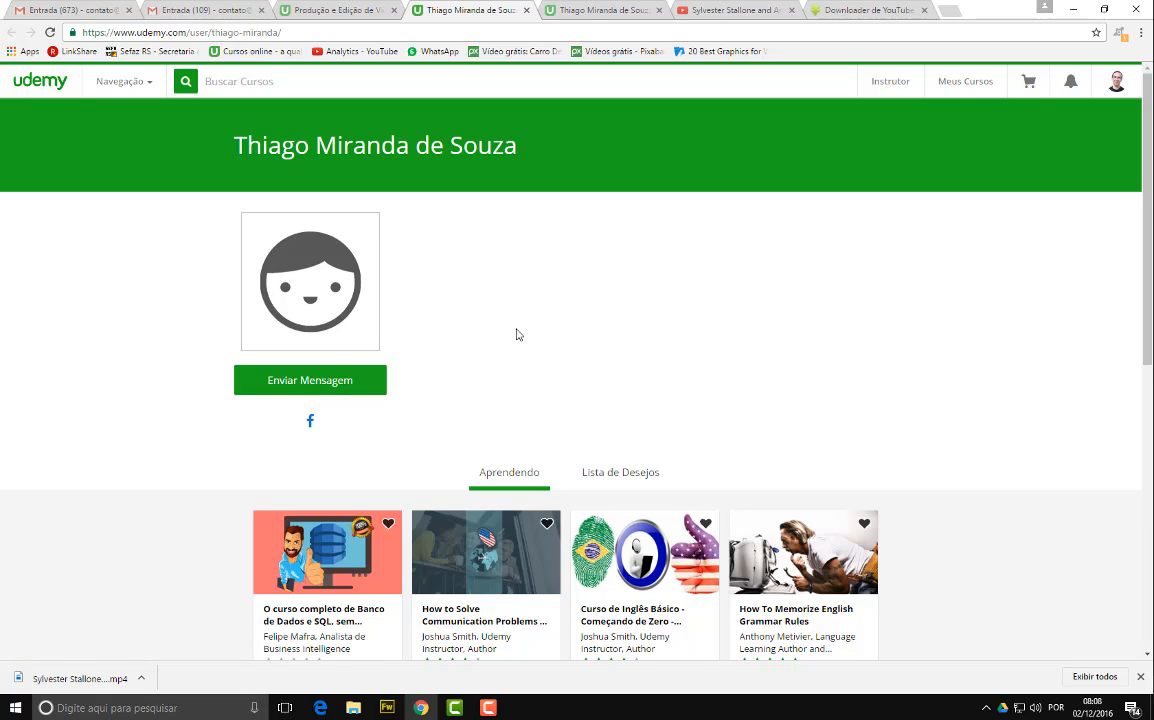
drag(235, 150, 494, 190)
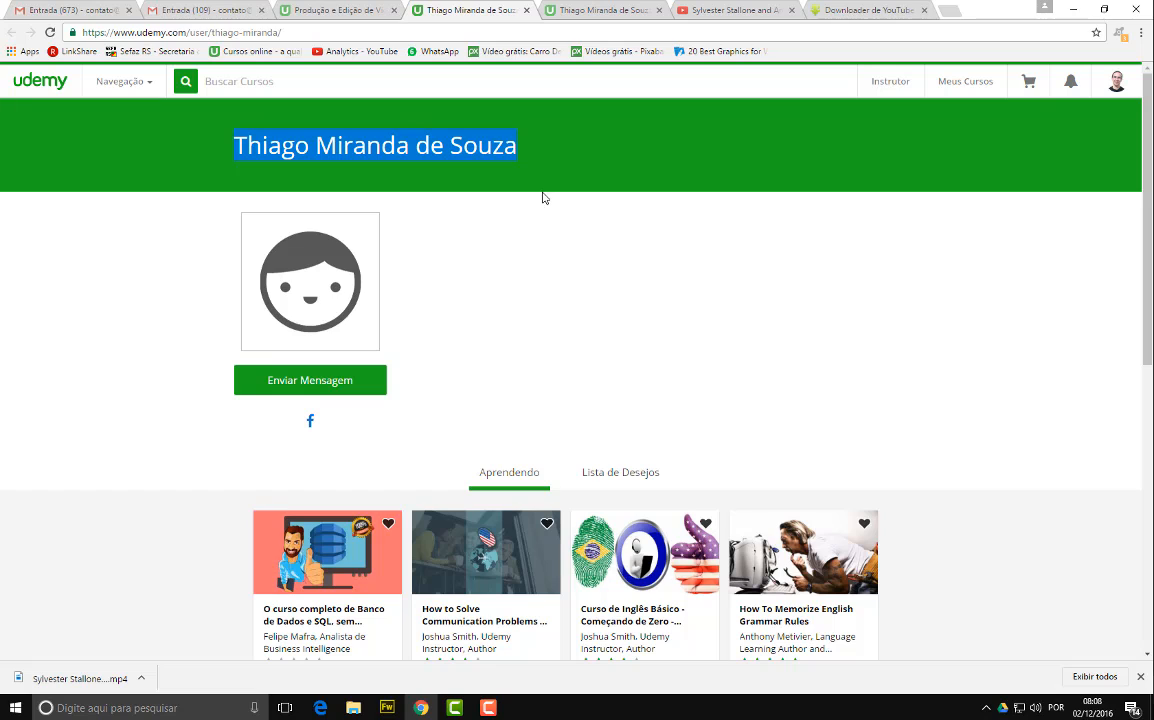
click(570, 152)
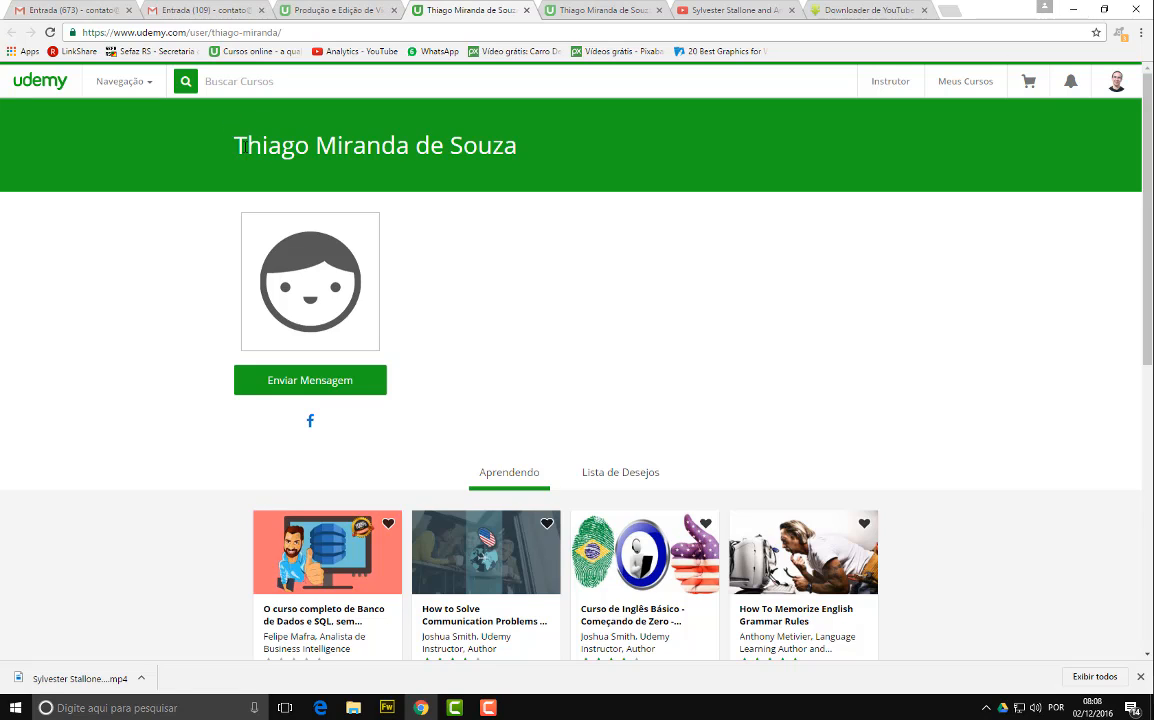
Switch to Camtasia and import the Sylvester Stallone and Arnold Schwarzenegger interview video into the media bin
click(1077, 9)
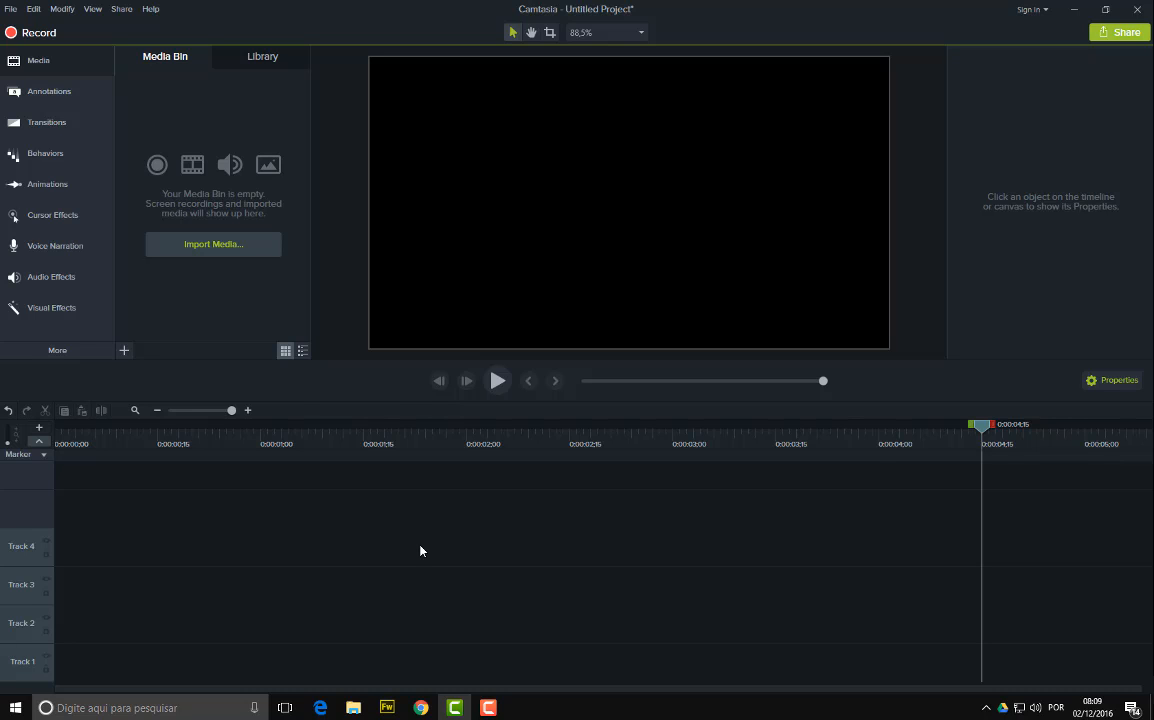
click(228, 256)
click(329, 119)
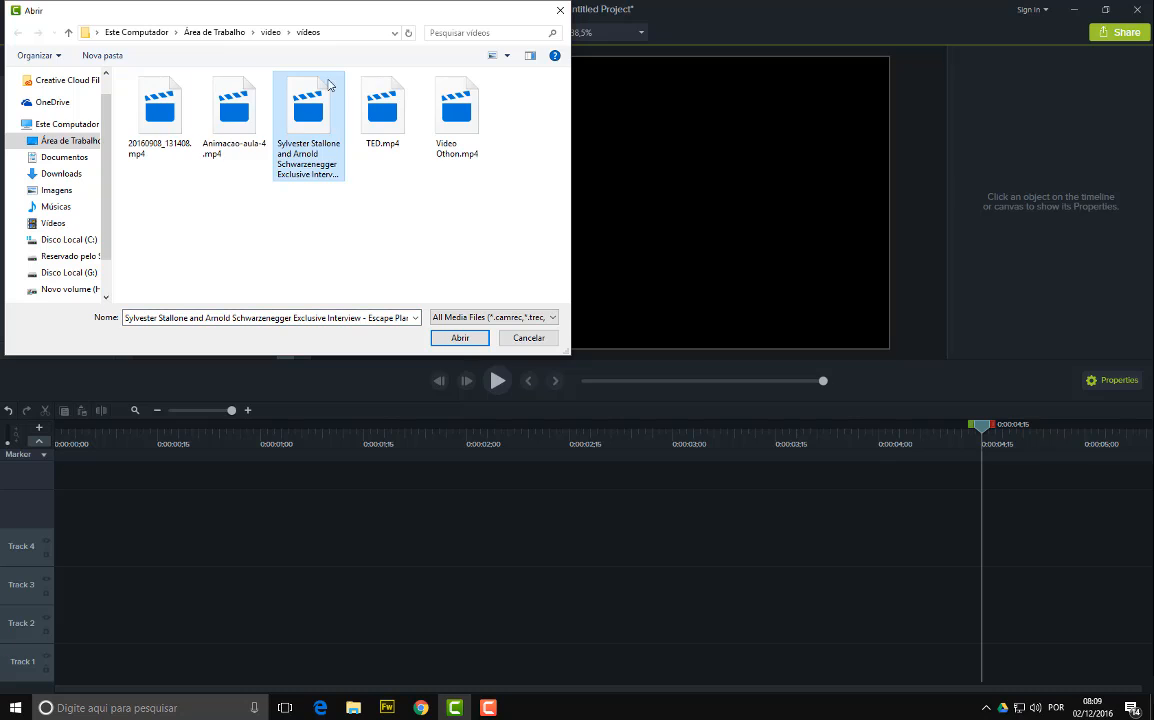
click(459, 339)
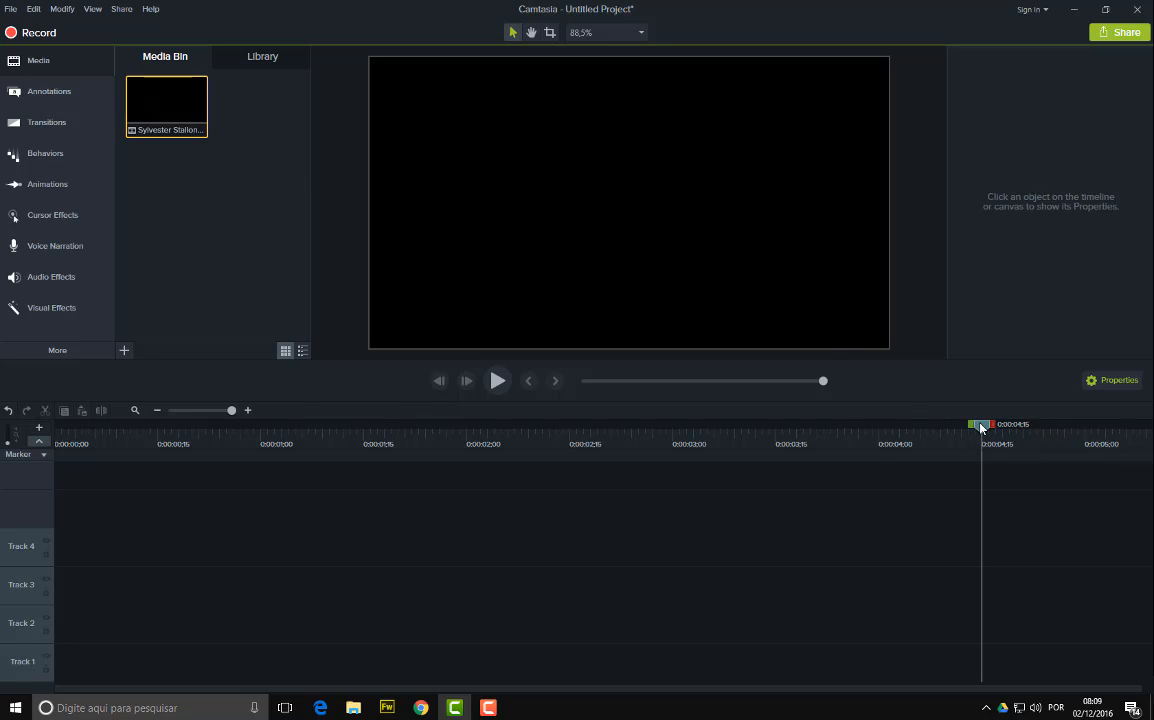
Place the interview clip at the start of Track 4 and enlarge it to 133.3% so it fills the canvas
drag(981, 428, 55, 428)
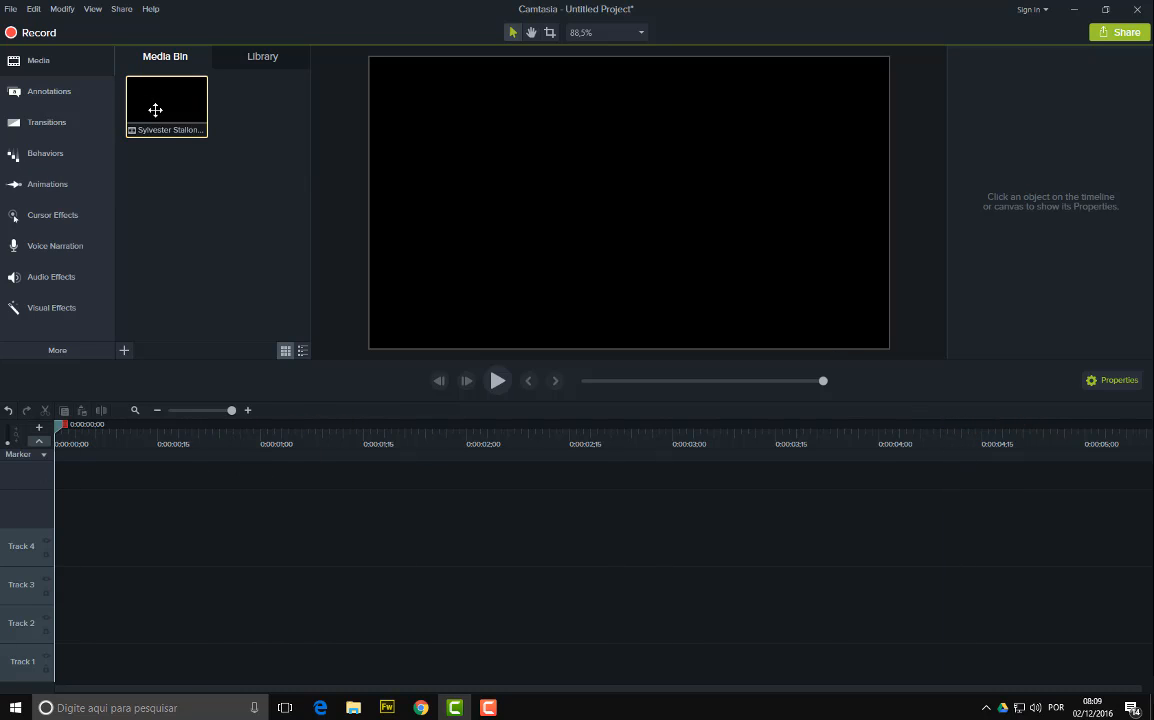
drag(155, 110, 60, 555)
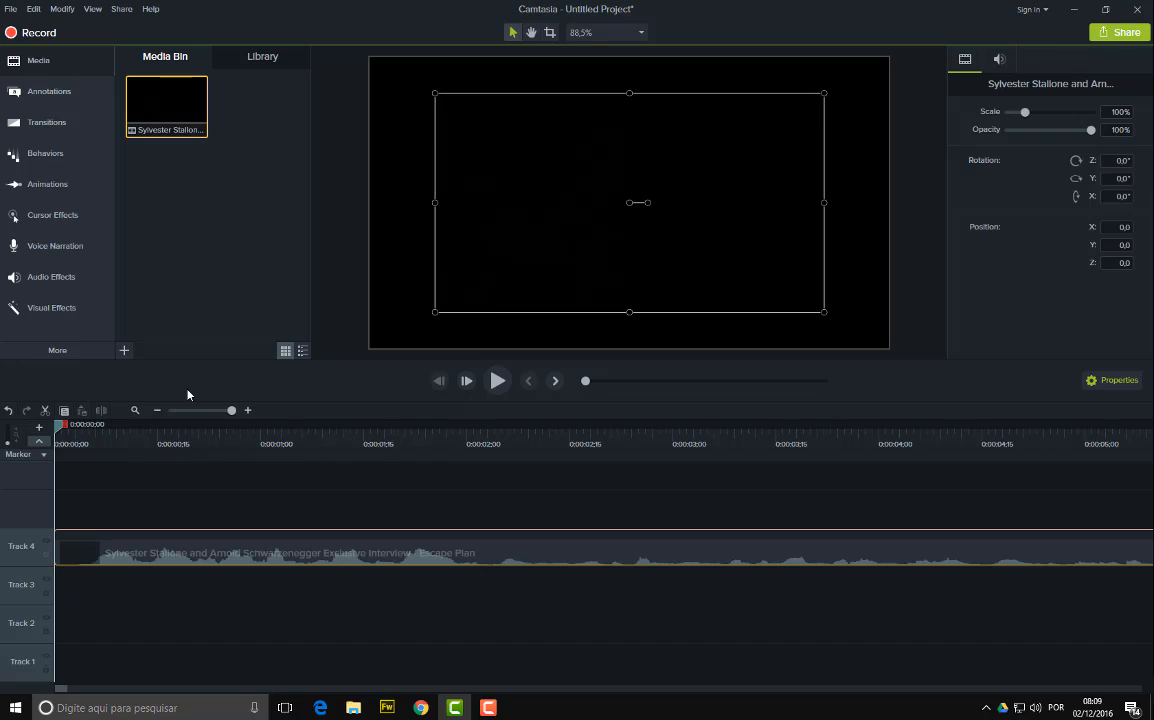
drag(434, 313, 370, 349)
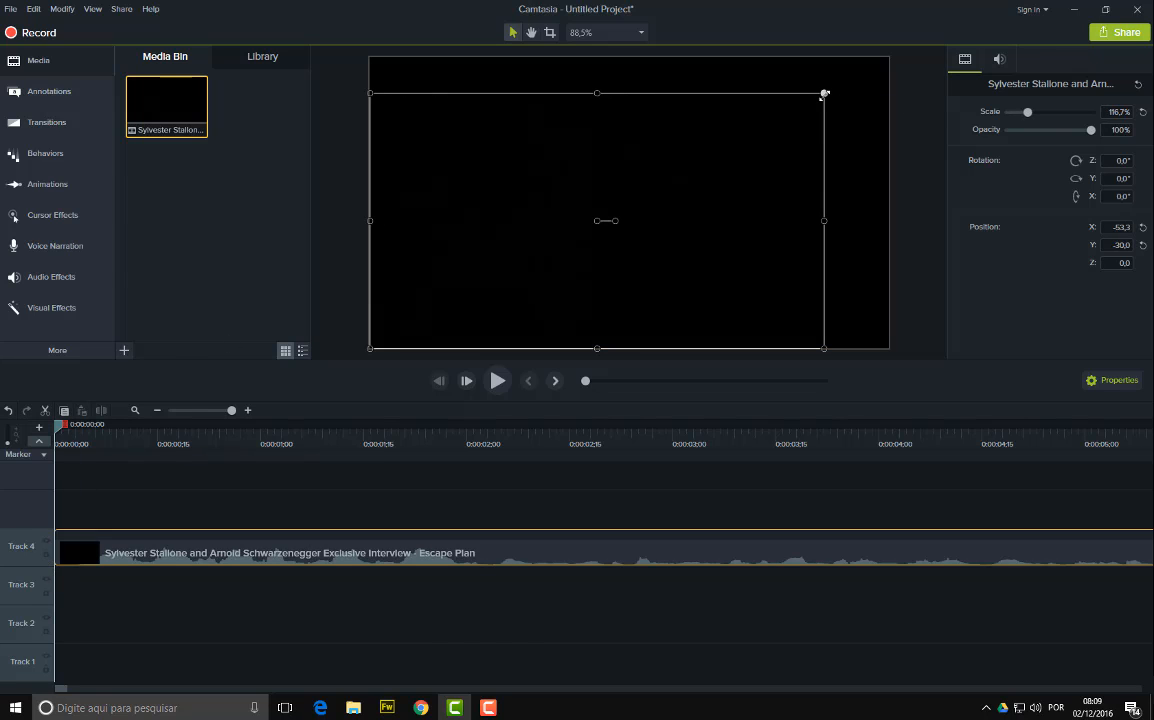
drag(824, 93, 889, 57)
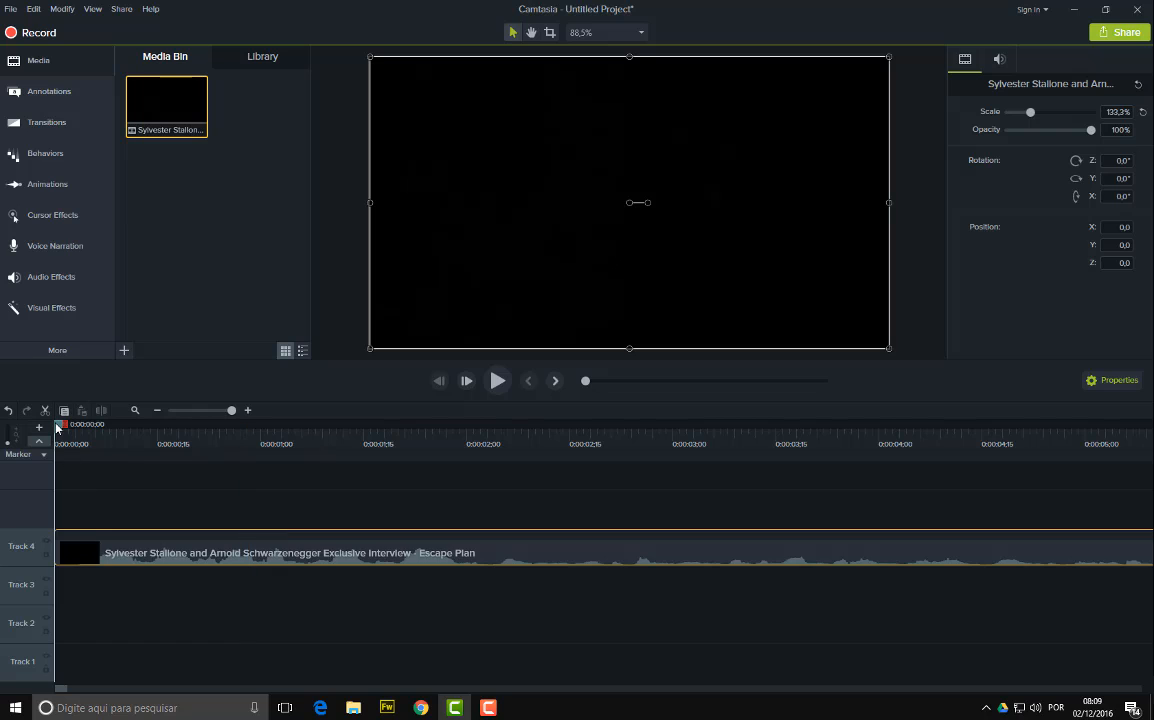
Play to the shot of both actors, split the clip at 0:00:04;10 and delete the part before the cut
drag(63, 430, 487, 438)
click(497, 381)
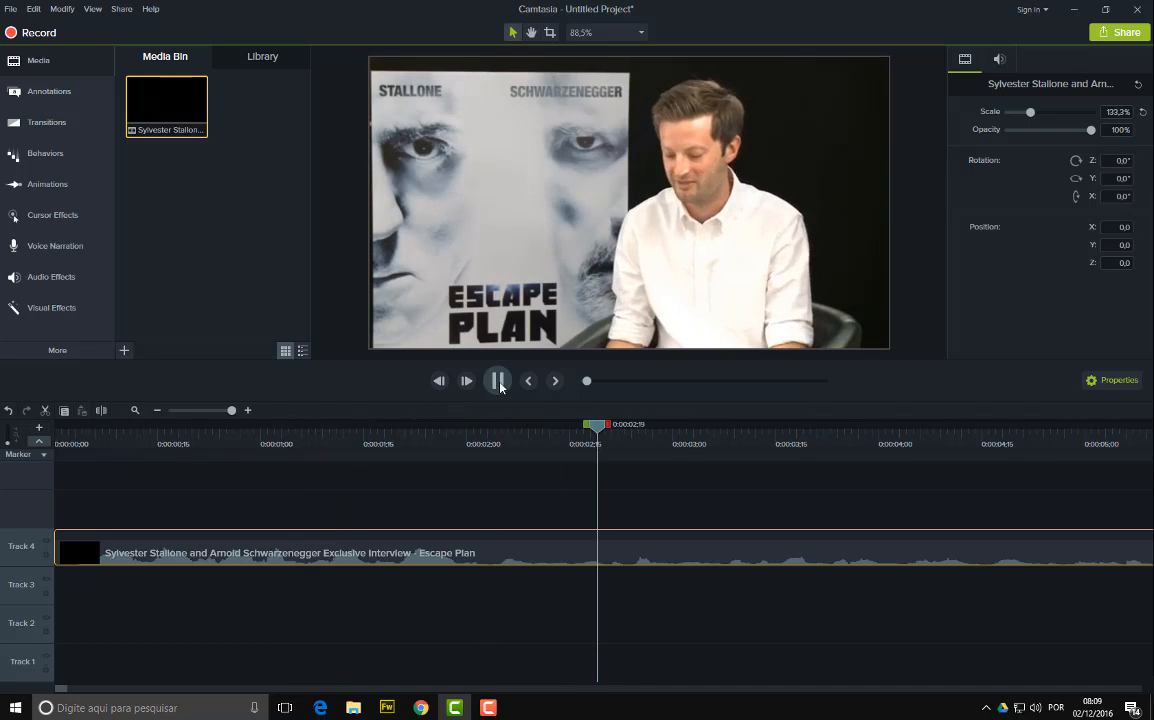
click(497, 381)
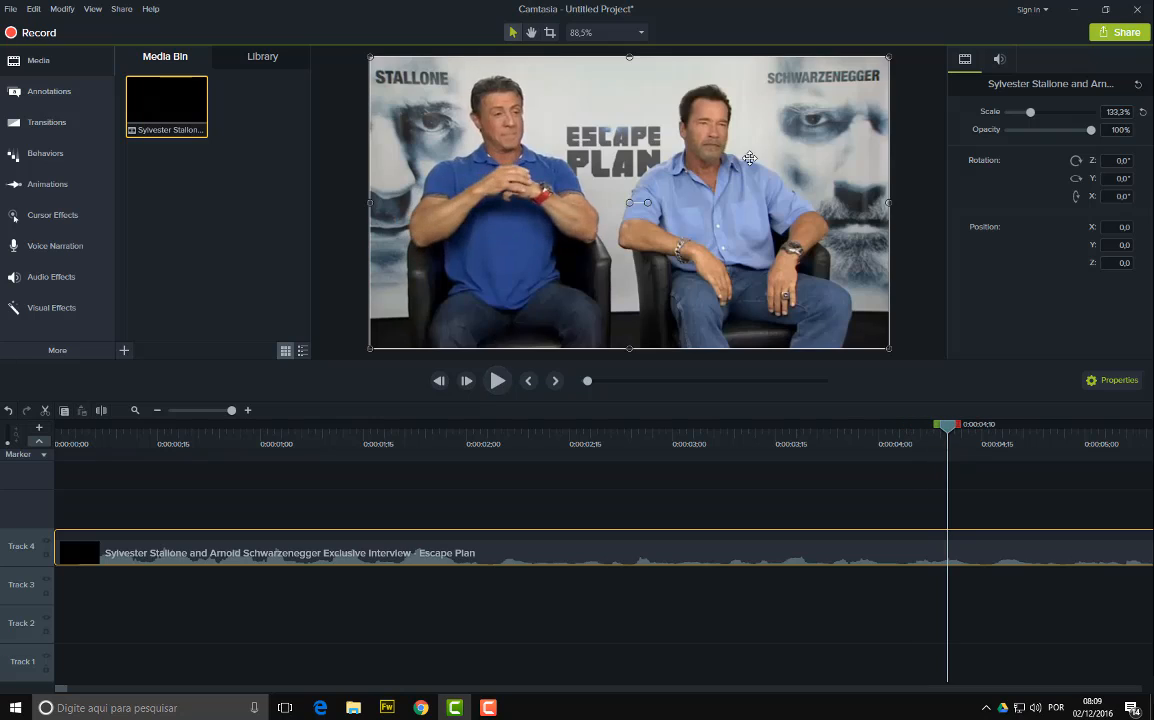
right_click(946, 430)
click(988, 461)
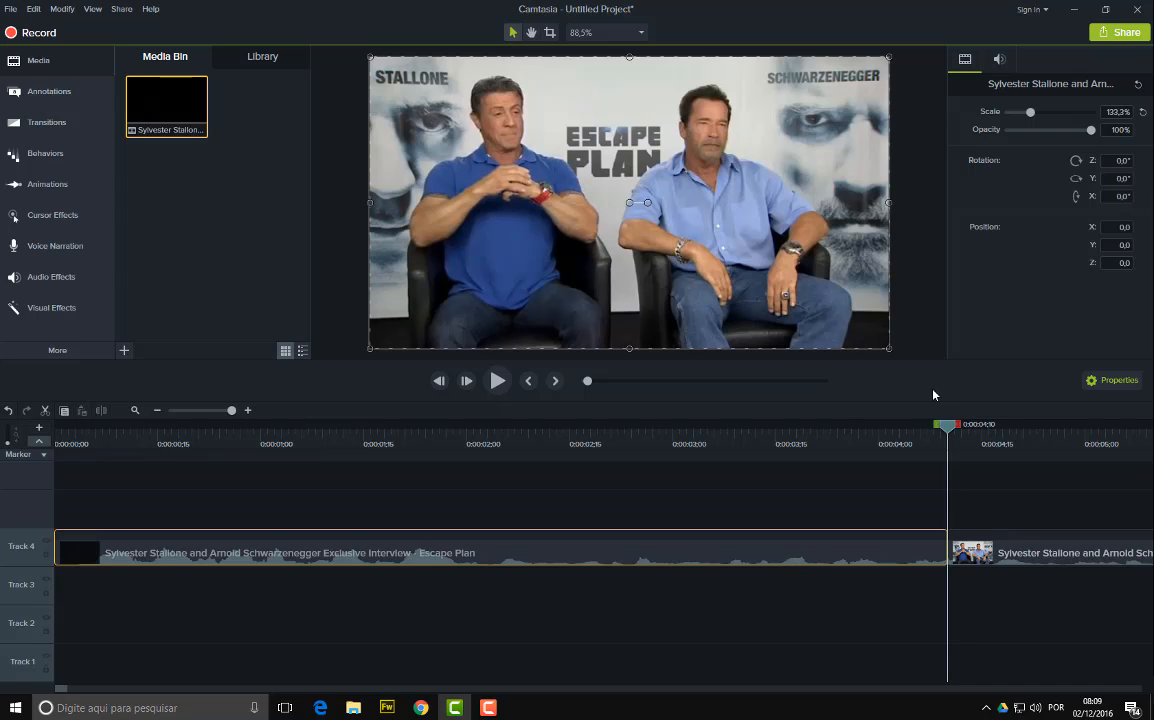
key(Delete)
Move the remaining interview clip to the start of Track 4 and return the playhead to 0:00:00;00
click(1036, 556)
drag(726, 558, 40, 552)
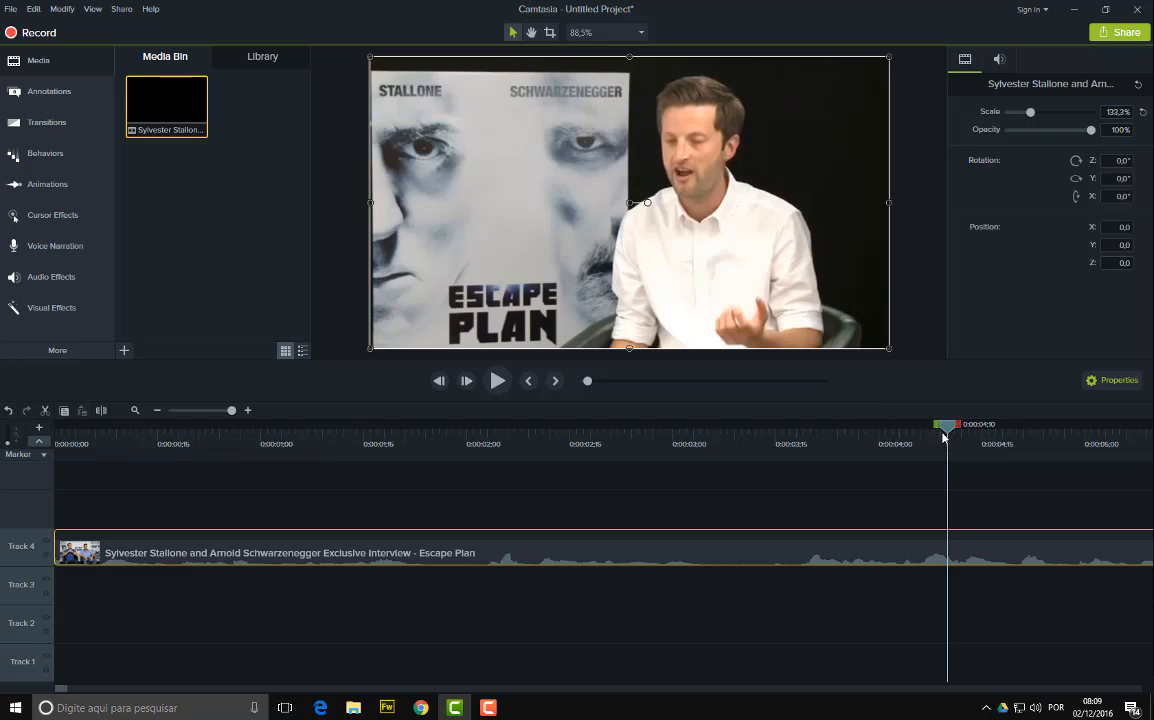
drag(946, 432, 60, 446)
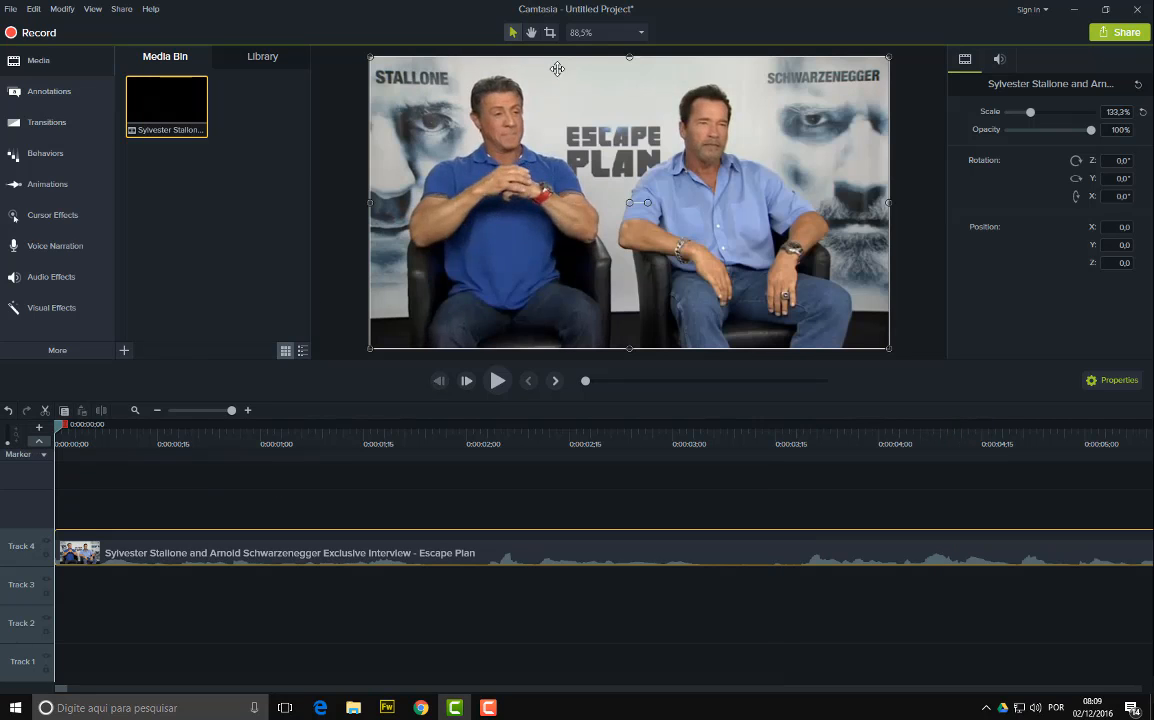
Show the Blur & Highlight annotations and play the opening shot to examine how the actors move, ending at 0:00:00;02
scroll(502, 139, up, 1)
scroll(502, 139, up, 1)
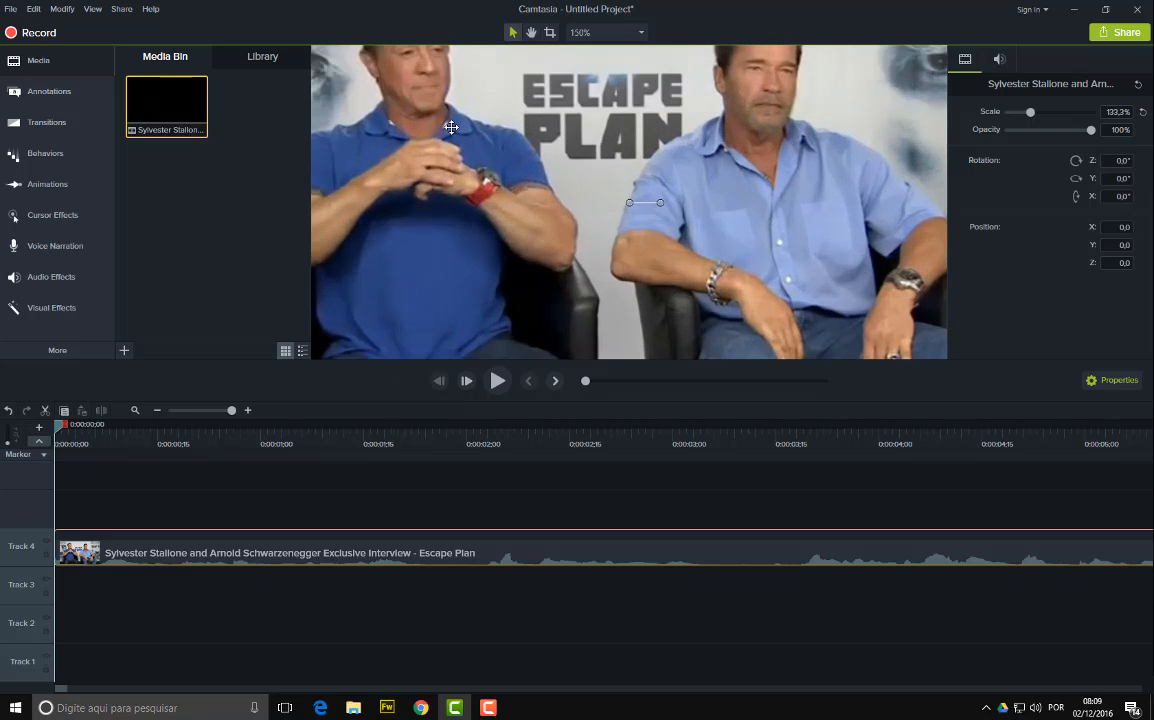
scroll(451, 124, down, 1)
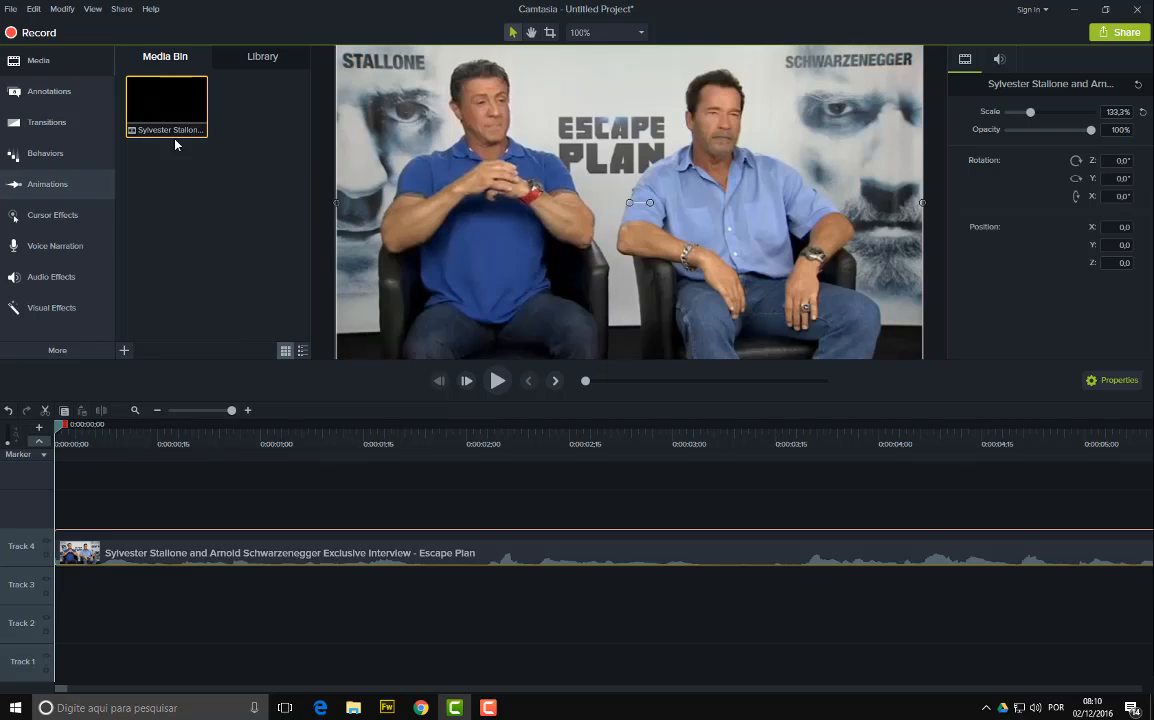
click(56, 94)
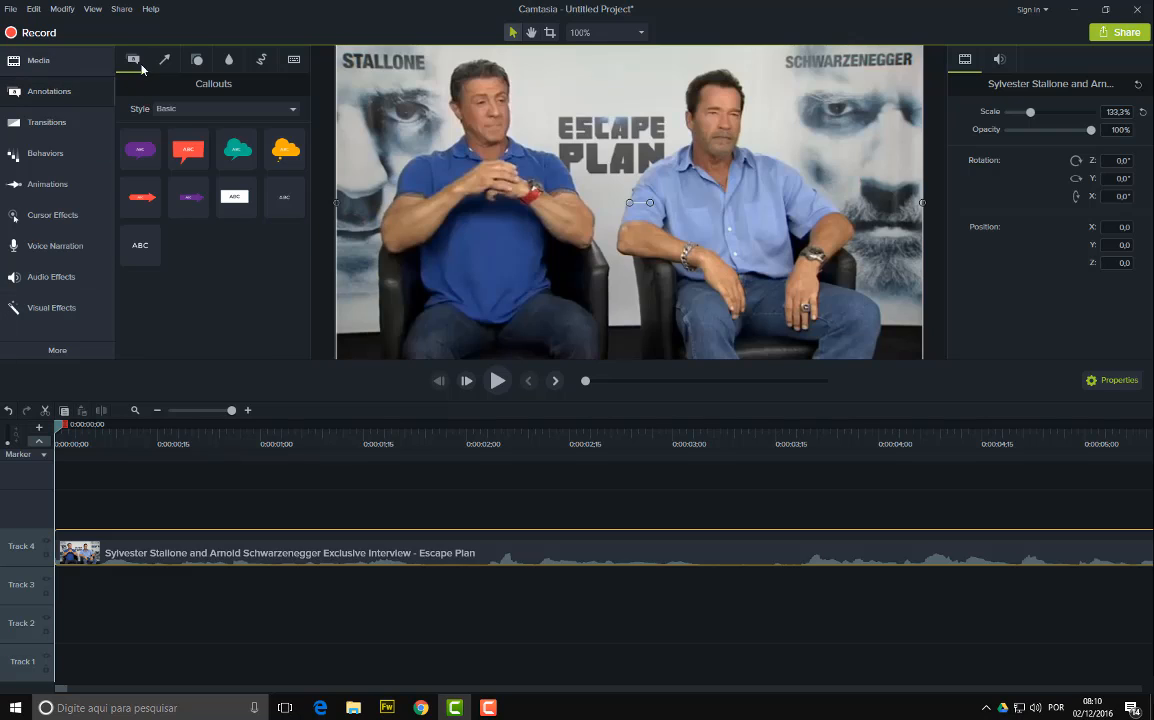
click(229, 60)
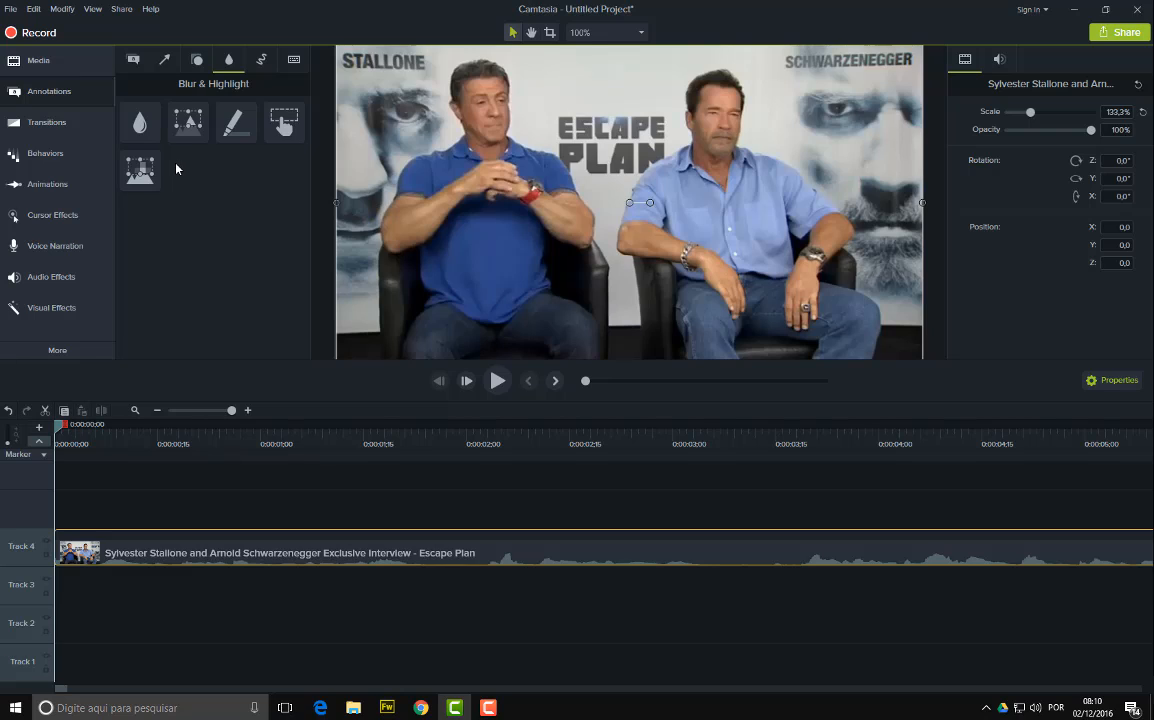
click(498, 381)
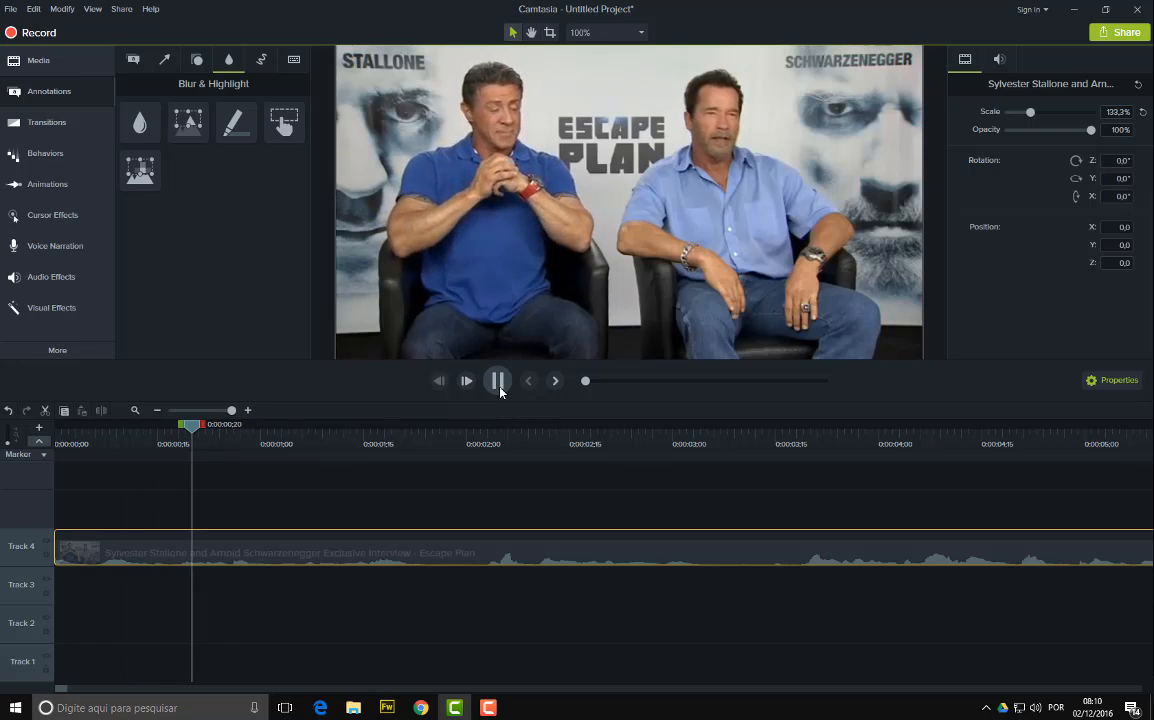
click(499, 386)
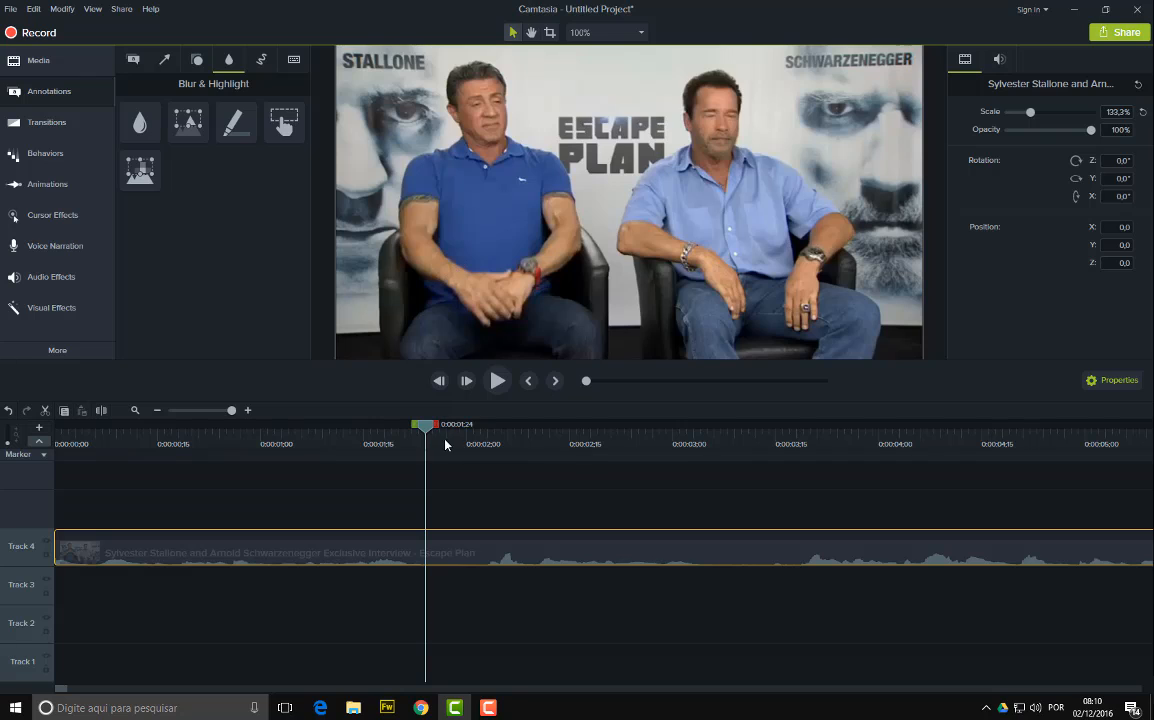
drag(431, 432, 72, 459)
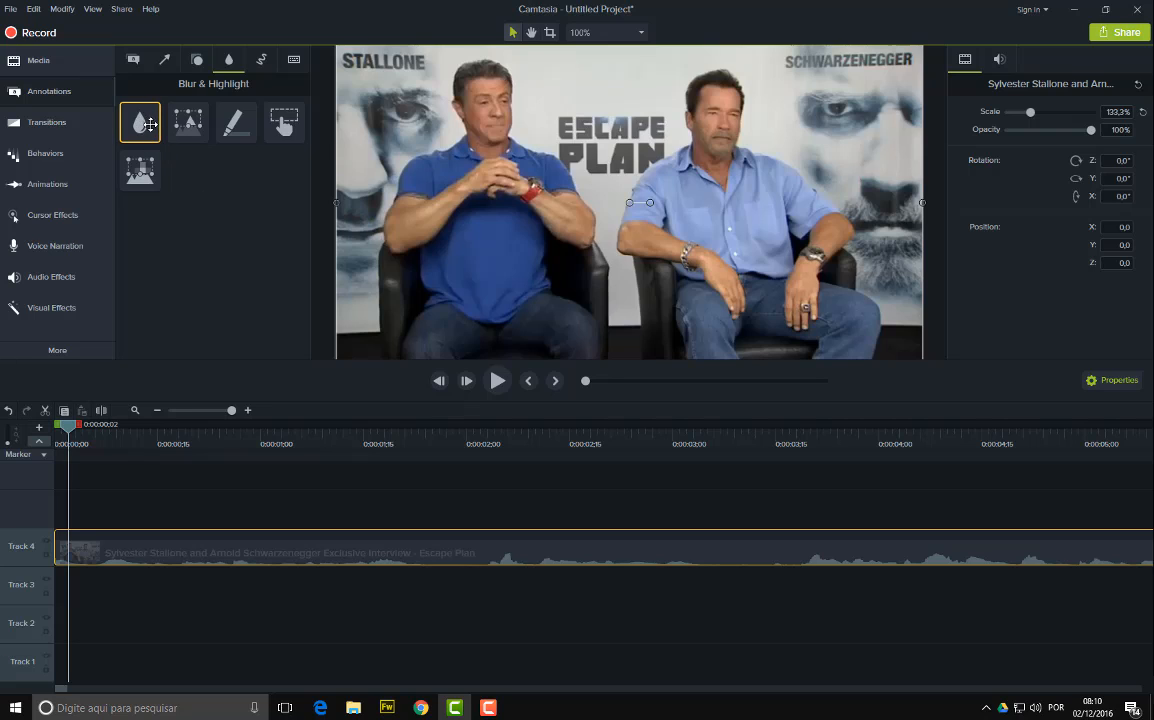
Add a Blur annotation on Track 5 starting at 0:00:00;02 and shorten it to about half a second
drag(156, 122, 105, 504)
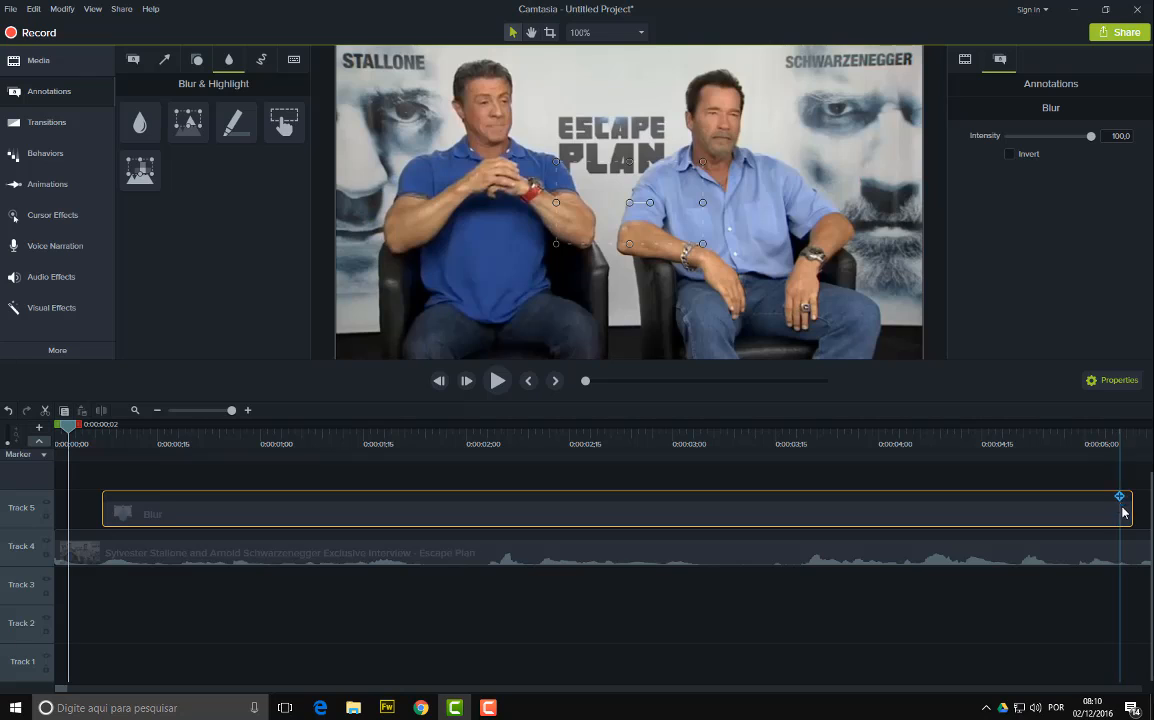
drag(1131, 511, 129, 518)
drag(68, 428, 78, 428)
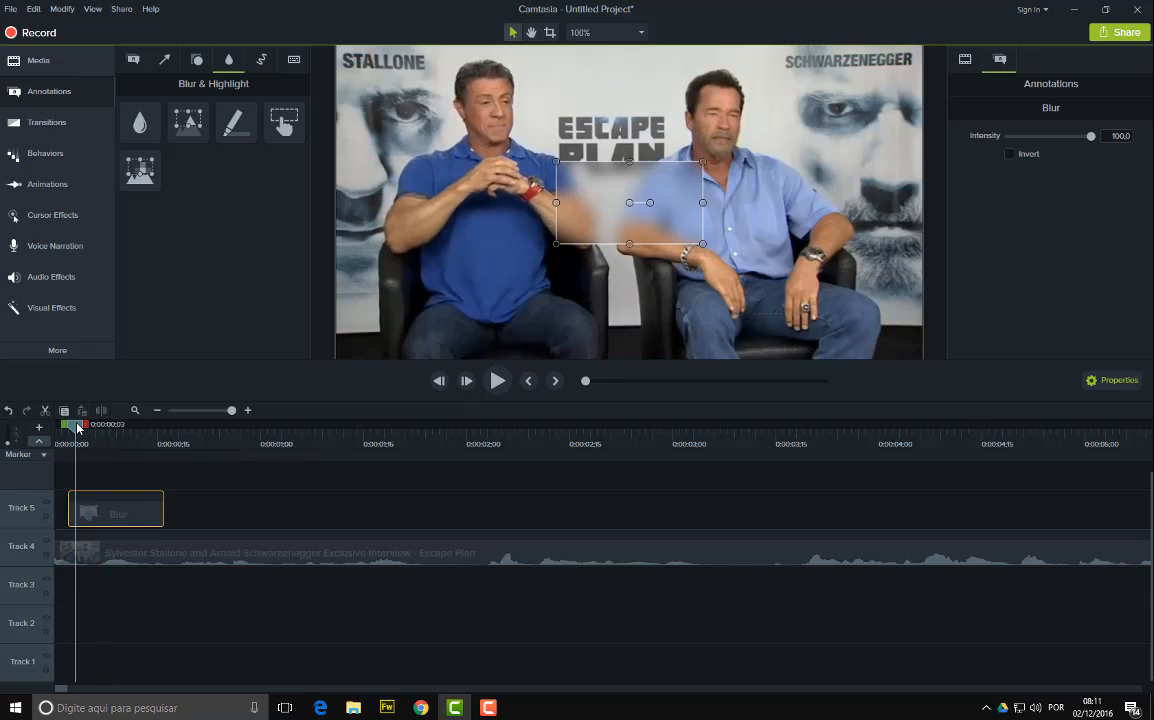
Resize and position the blur over Stallone's head, and extend its duration to about 0:00:02;11
drag(615, 193, 528, 268)
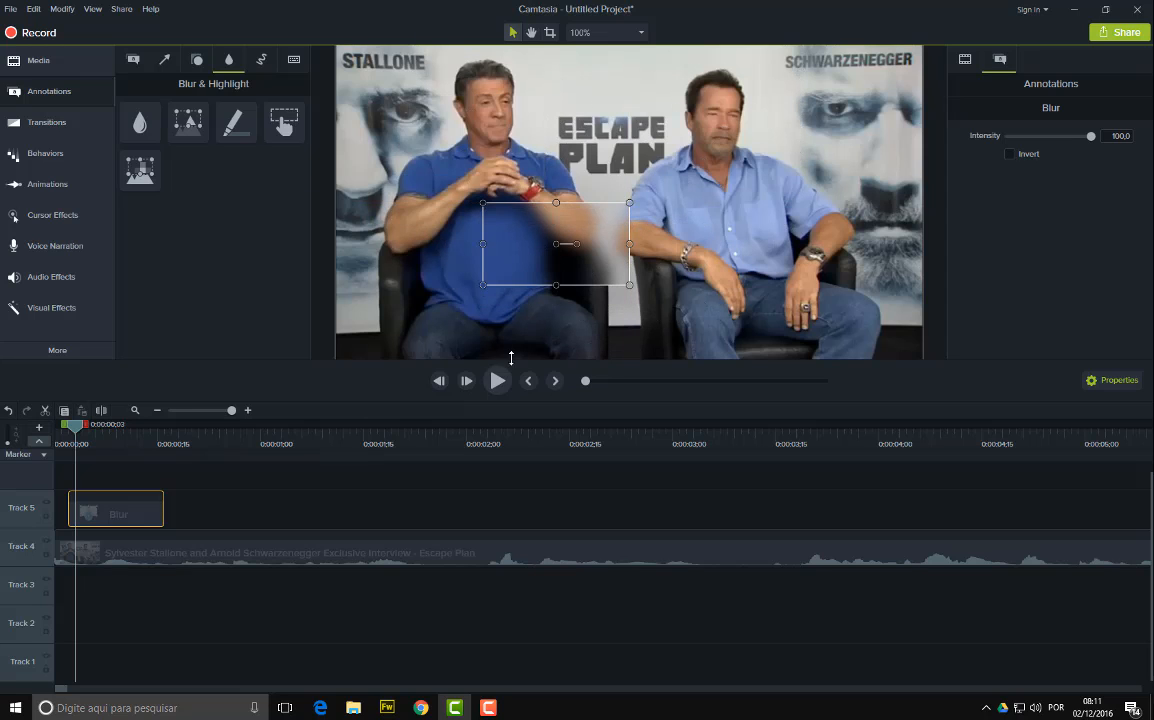
drag(629, 286, 605, 294)
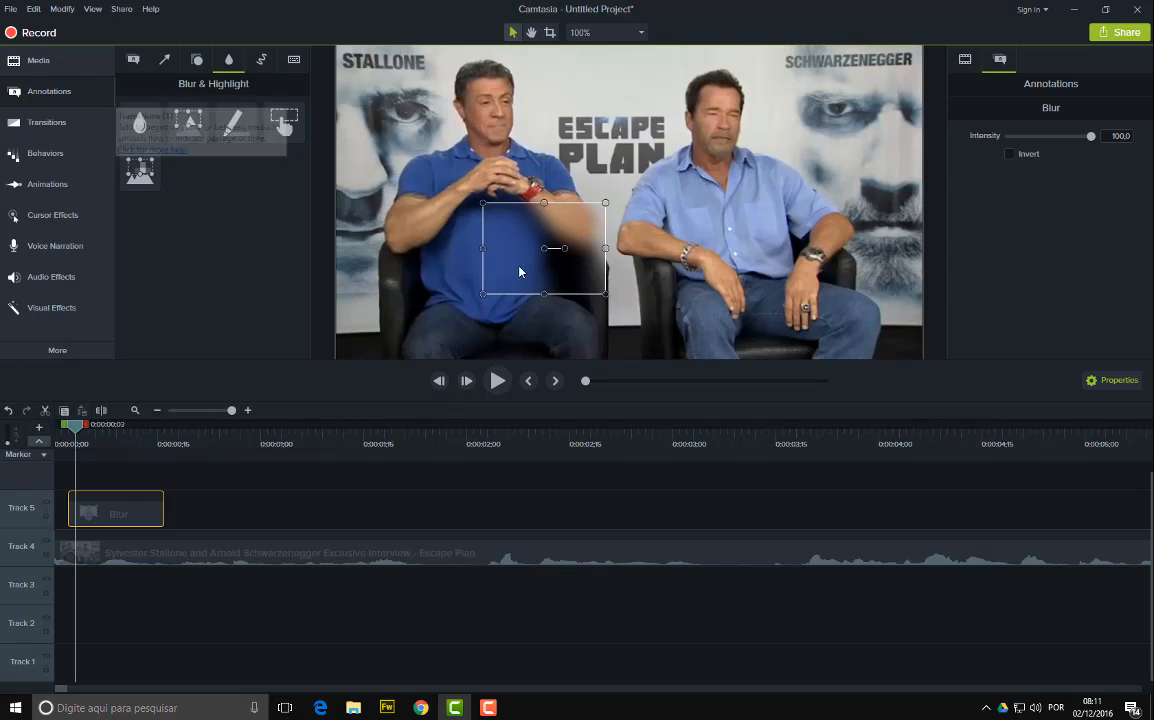
drag(556, 278, 499, 128)
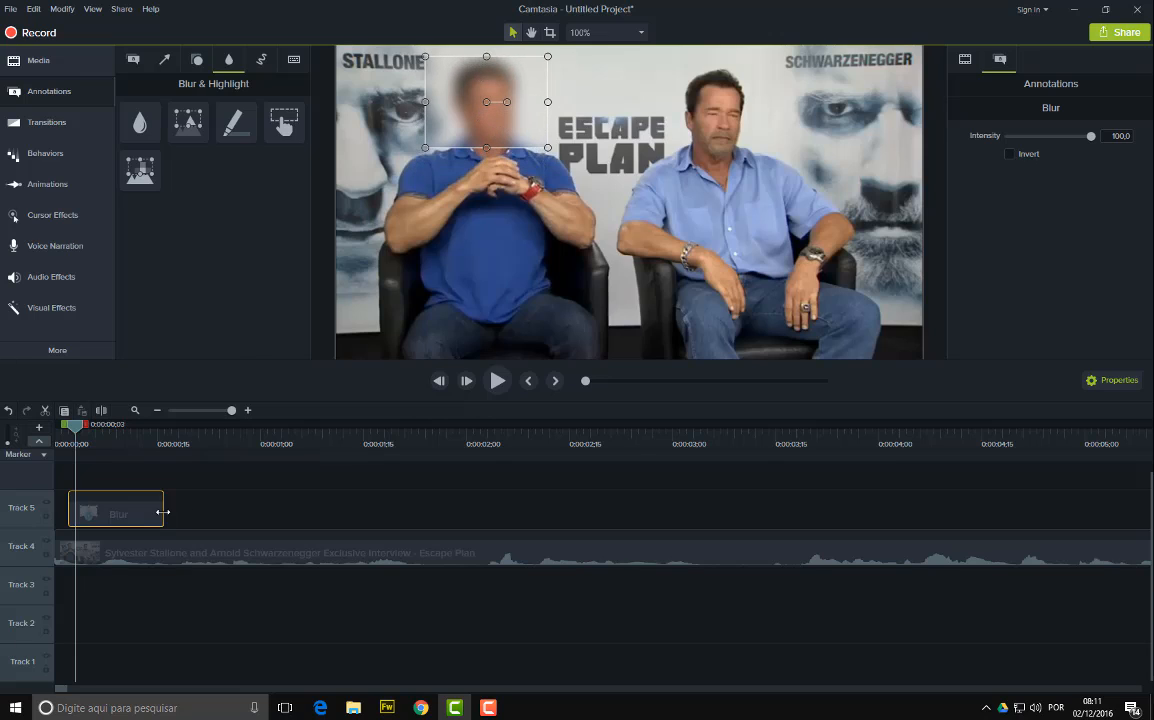
drag(163, 512, 538, 499)
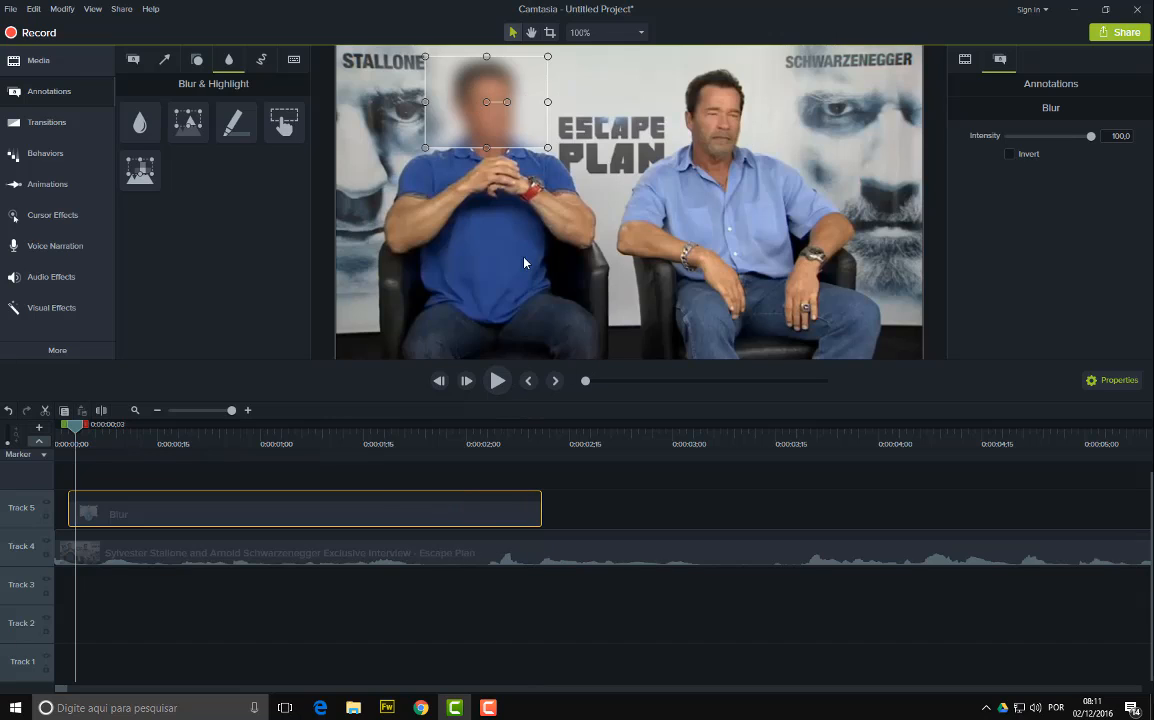
Play the shot at 150% canvas zoom to check the blur over the head, and return to 0:00:02;02
scroll(617, 150, up, 1)
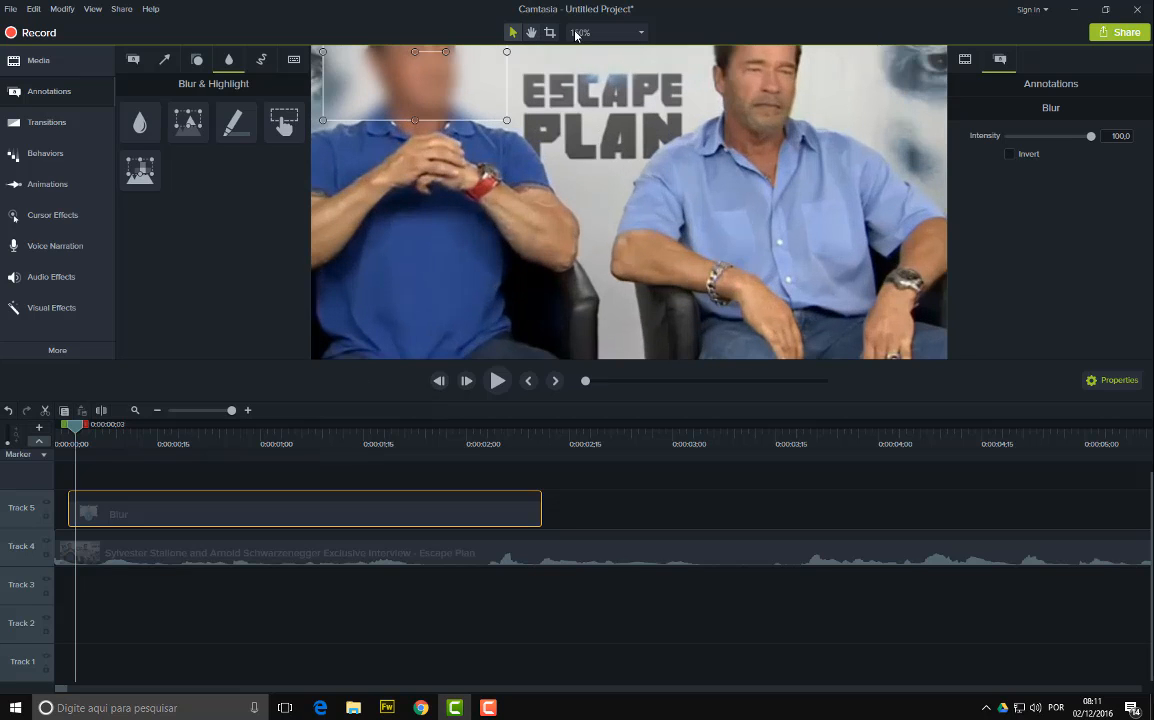
click(531, 33)
drag(548, 188, 565, 289)
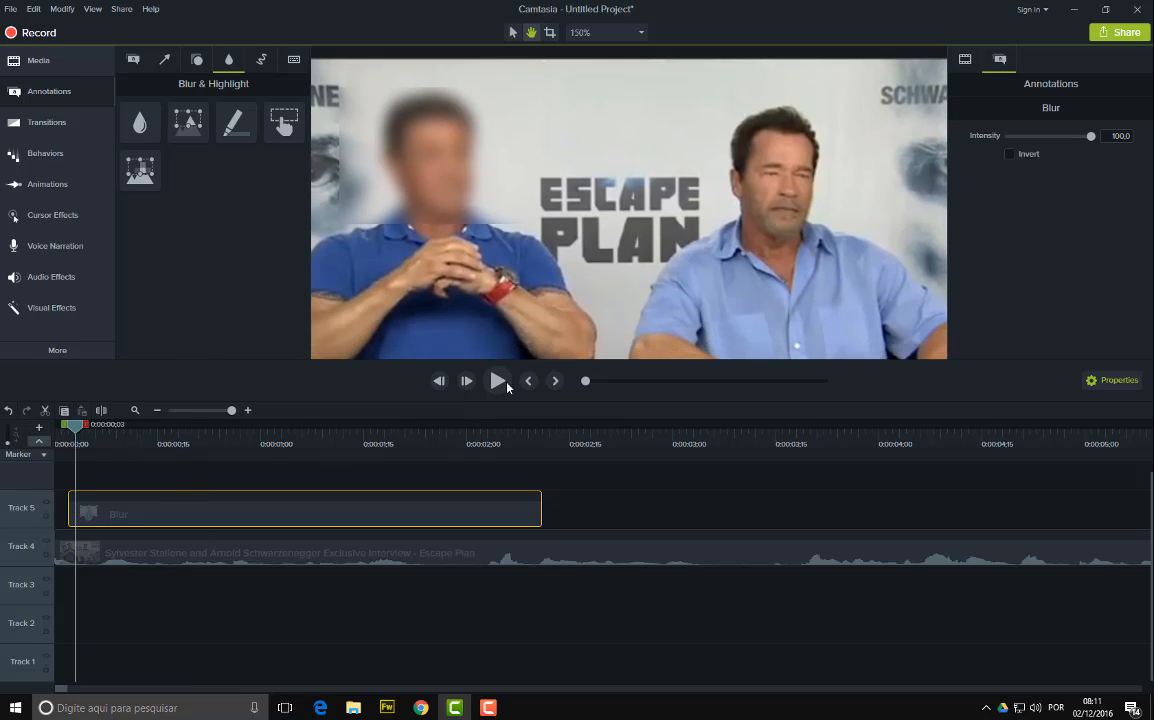
click(497, 382)
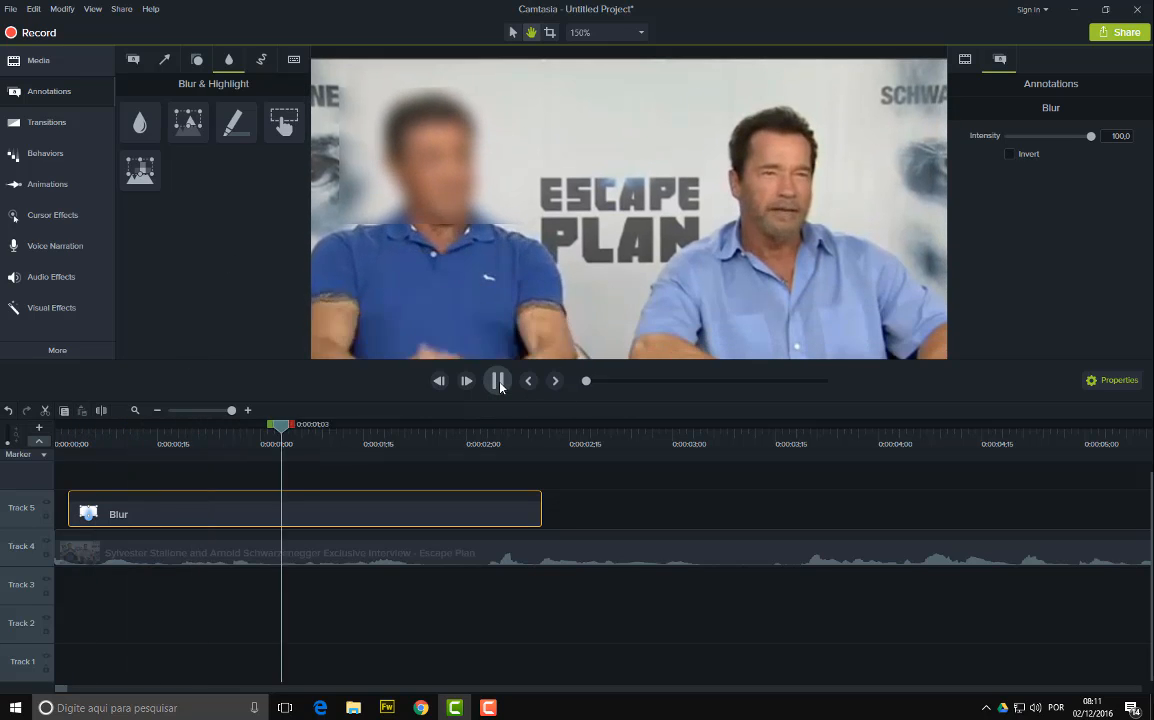
click(500, 387)
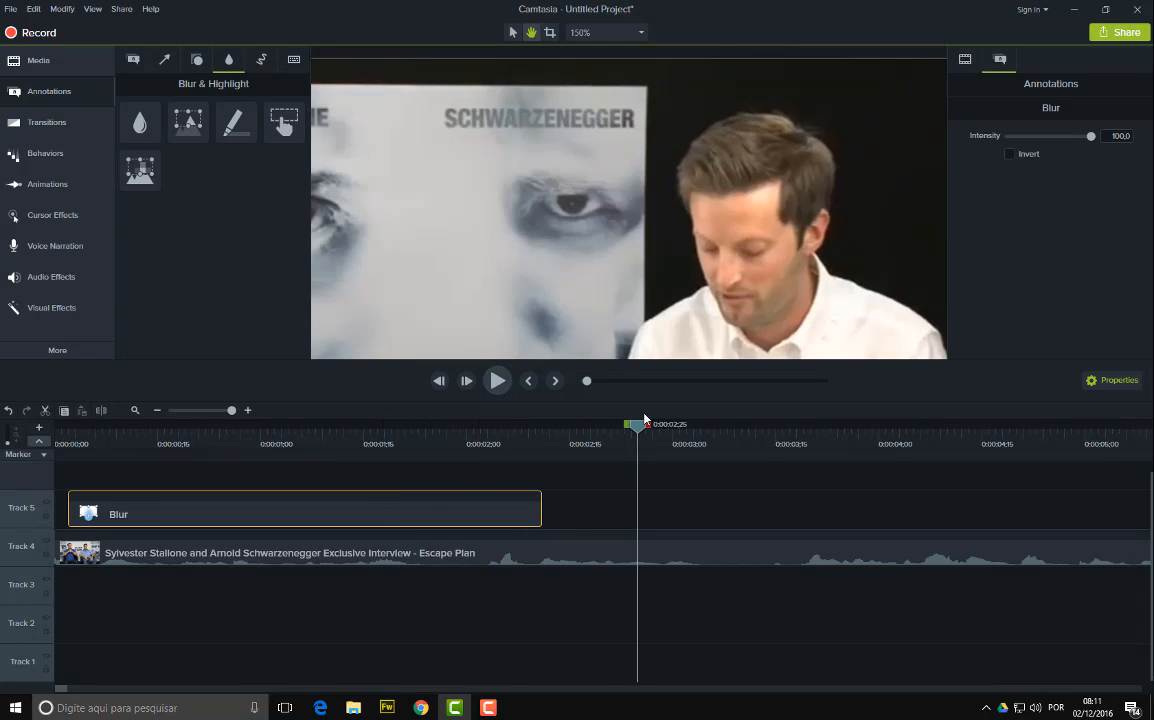
drag(643, 427, 486, 458)
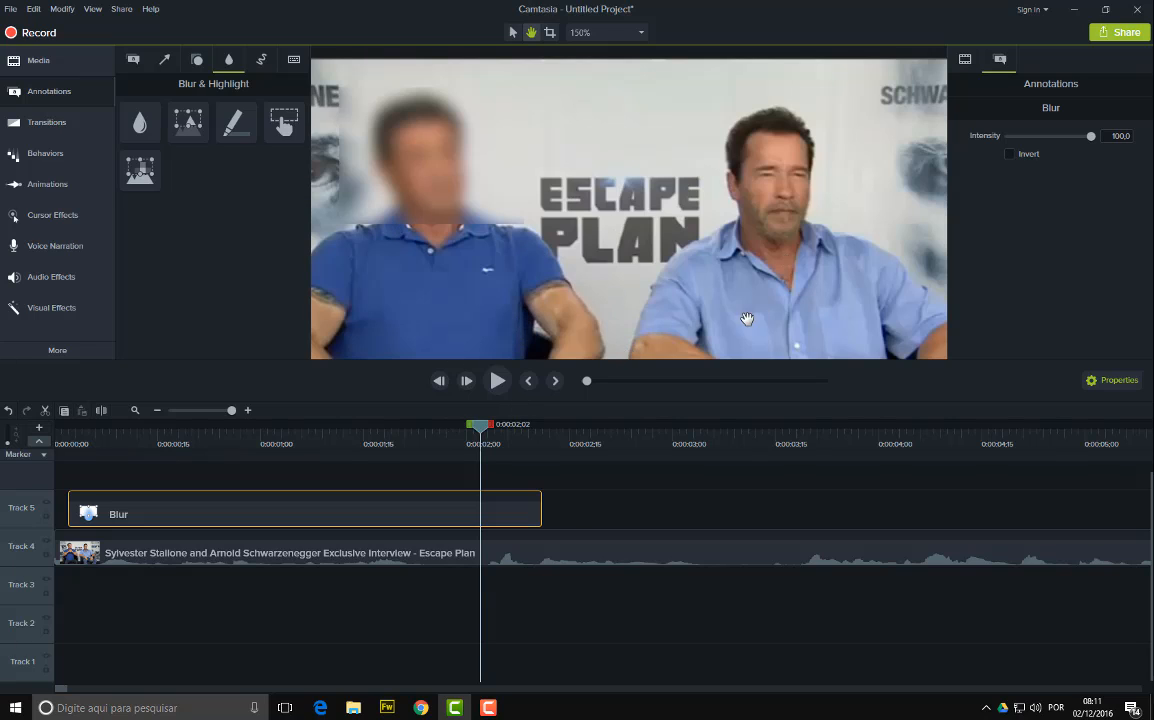
Delete the Blur annotation over Stallone's head from Track 5
scroll(657, 123, down, 2)
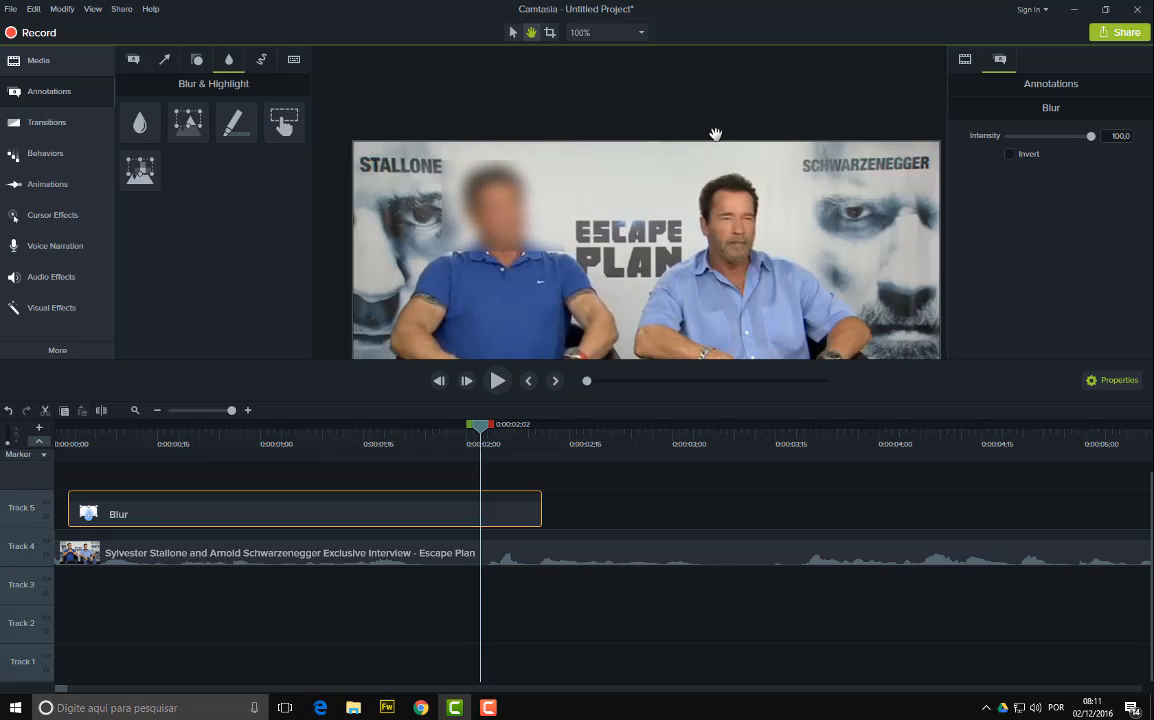
drag(628, 118, 594, 25)
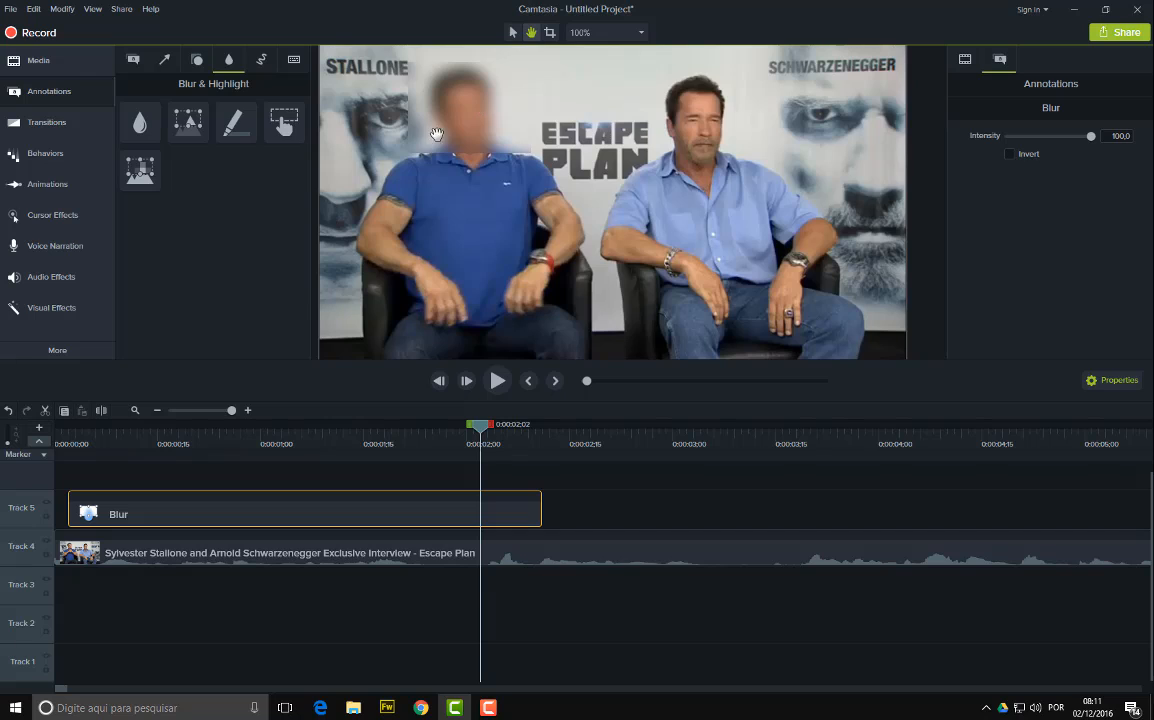
click(512, 32)
click(470, 105)
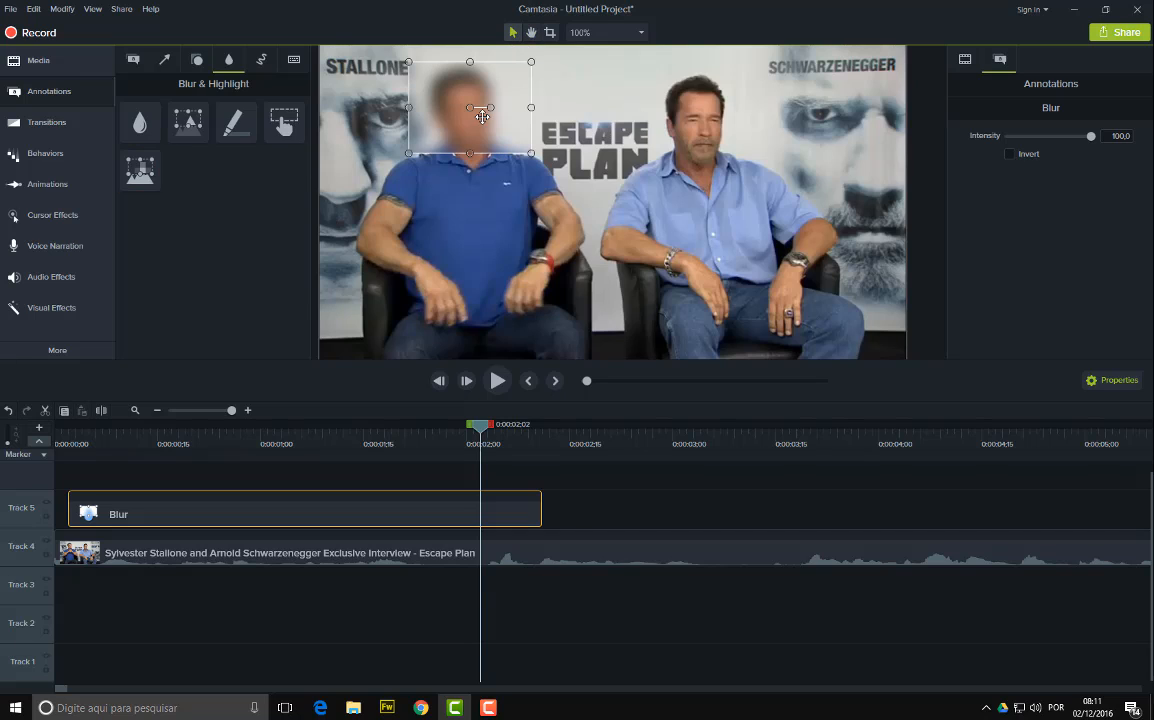
key(Delete)
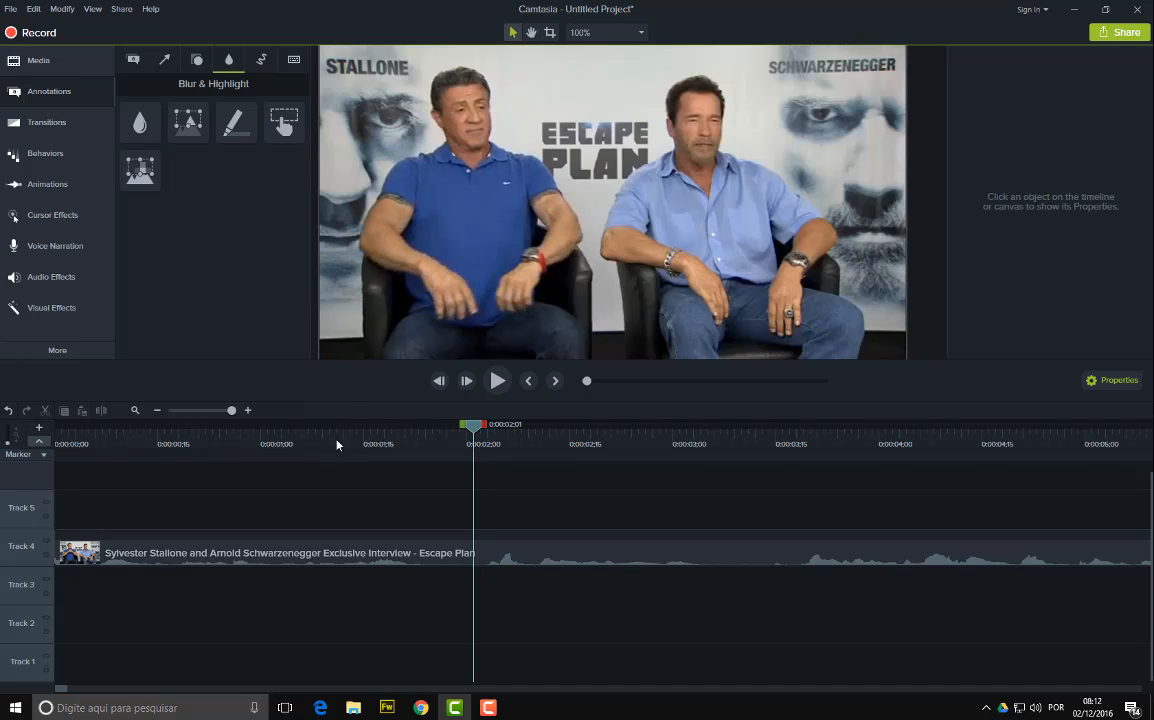
Add a Pixelate annotation on Track 5 starting at about 0:00:00;11
click(133, 446)
click(117, 446)
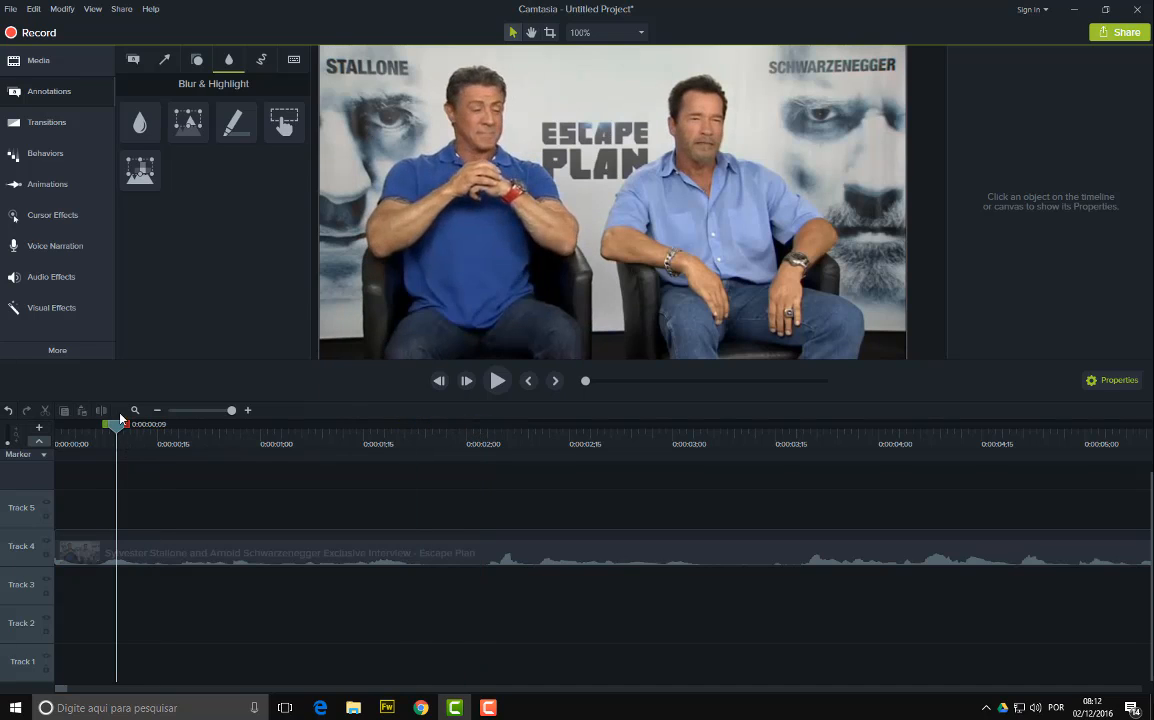
mouse_move(140, 170)
mouse_down()
mouse_move(199, 302)
mouse_move(180, 443)
mouse_move(147, 541)
mouse_move(130, 538)
mouse_up()
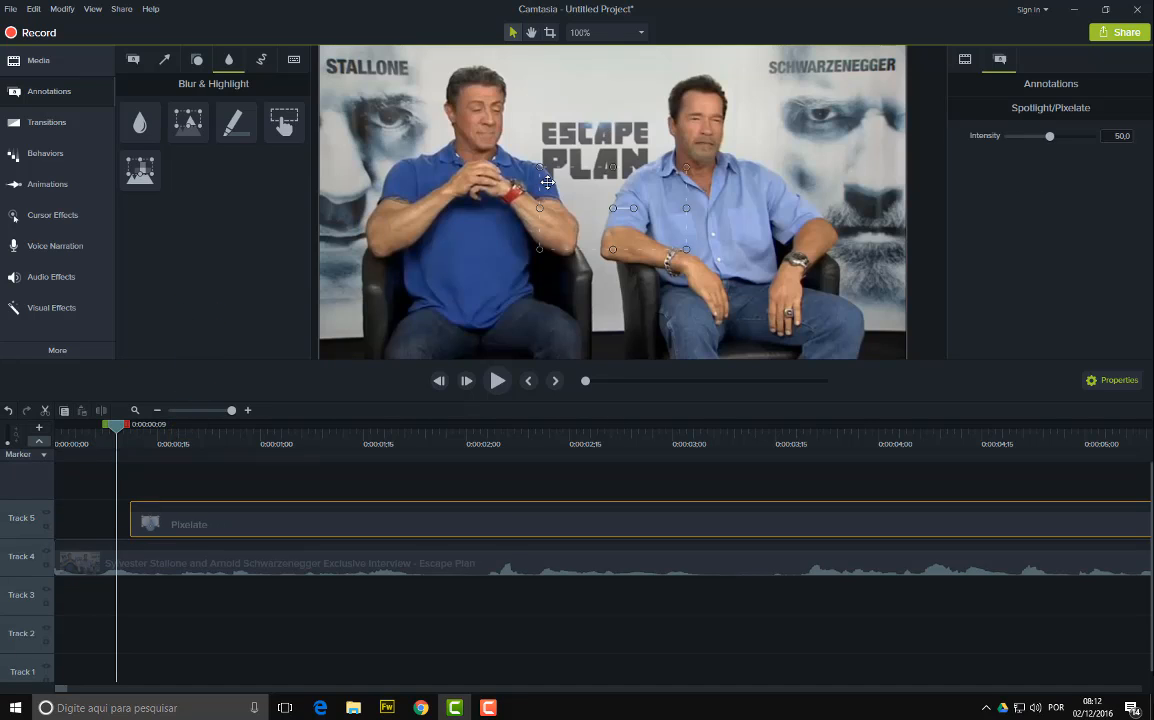
drag(588, 223, 554, 235)
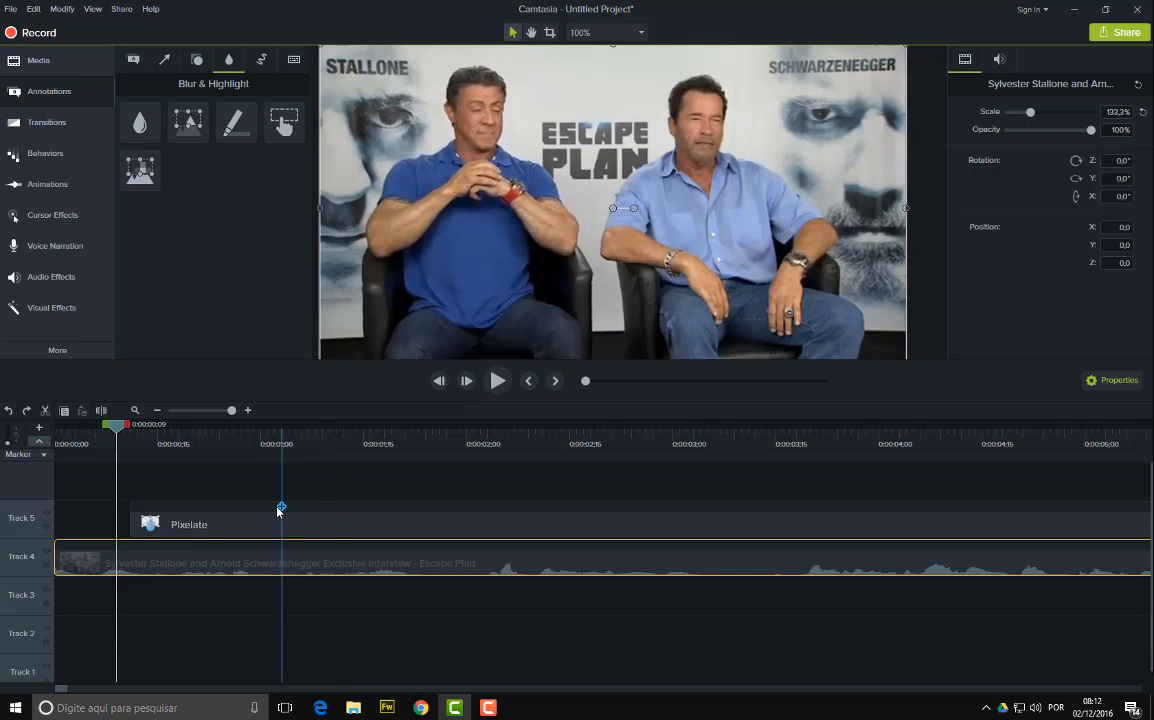
Move the Pixelate annotation to start at about 0:00:00;04 and delete the marker on it
click(241, 509)
click(240, 507)
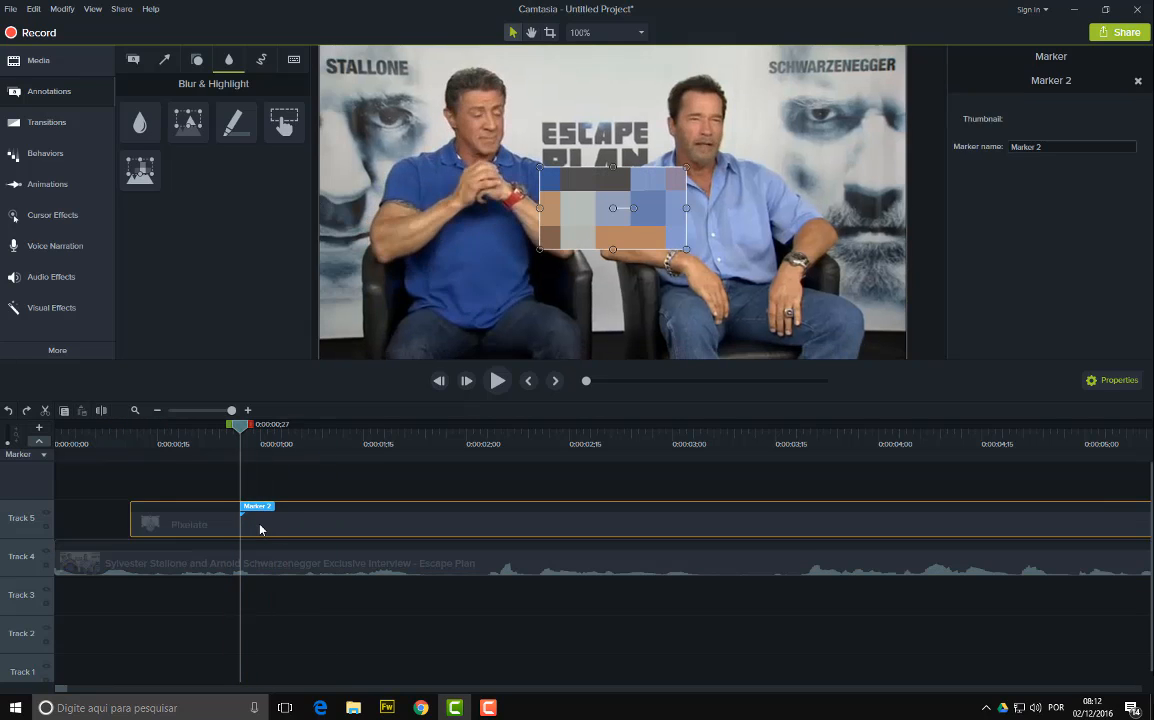
drag(299, 529, 251, 529)
click(222, 510)
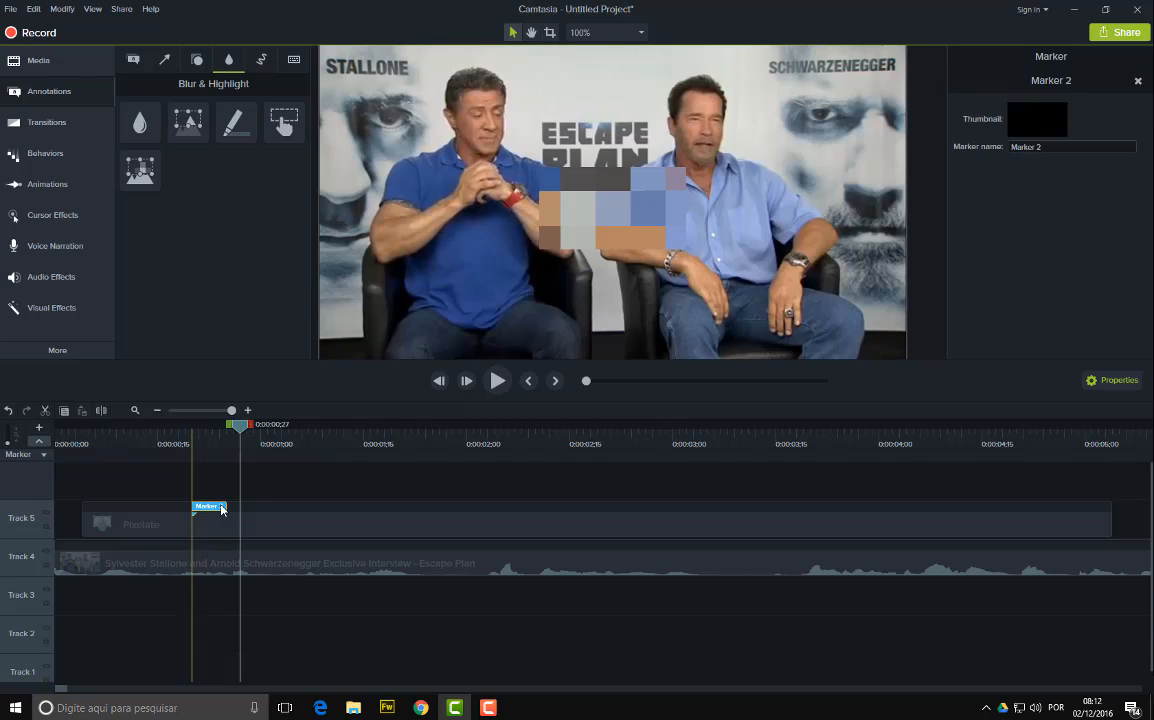
key(Delete)
Move and resize the pixelated area at 0:00:00;07 so it covers Stallone's head
click(104, 437)
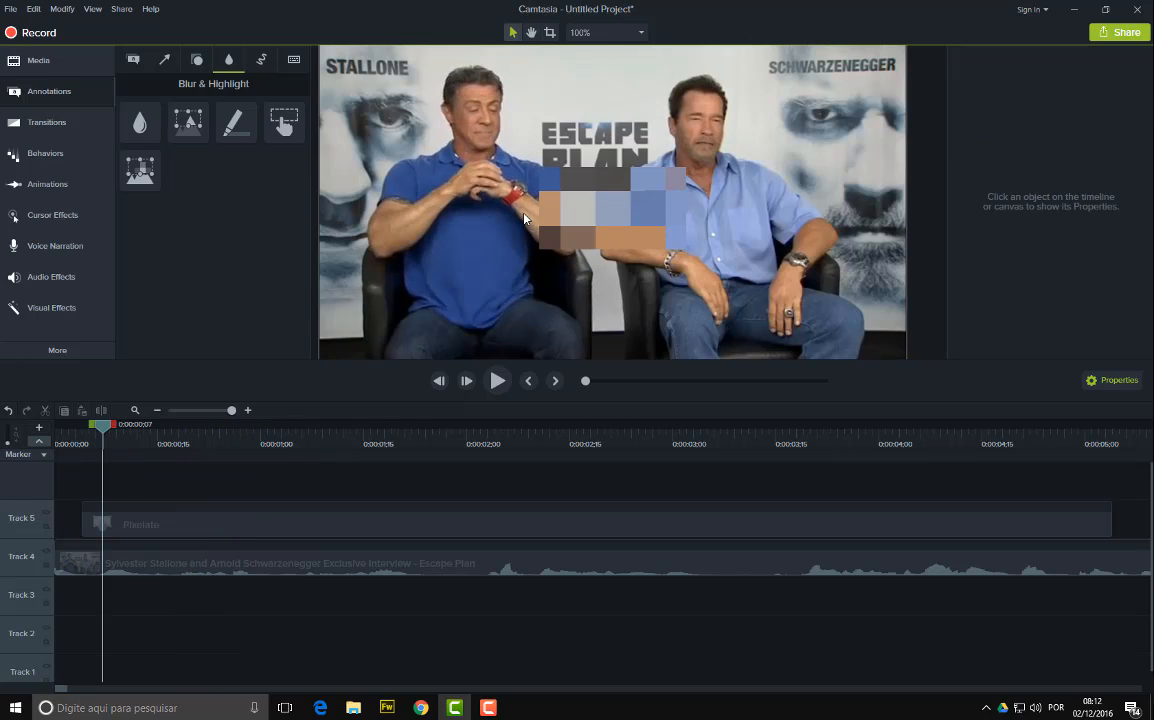
click(559, 223)
drag(685, 249, 519, 168)
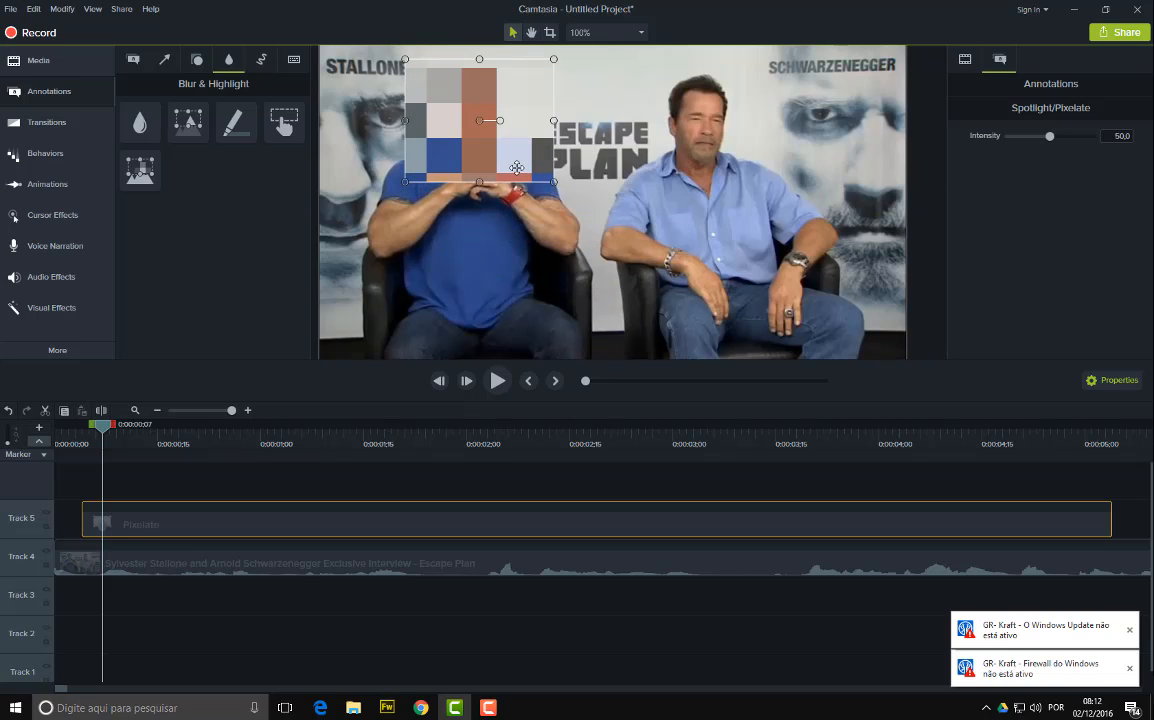
Play the pixelated shot up to 0:00:01;23 and set the Pixelate intensity to 20,8
click(497, 381)
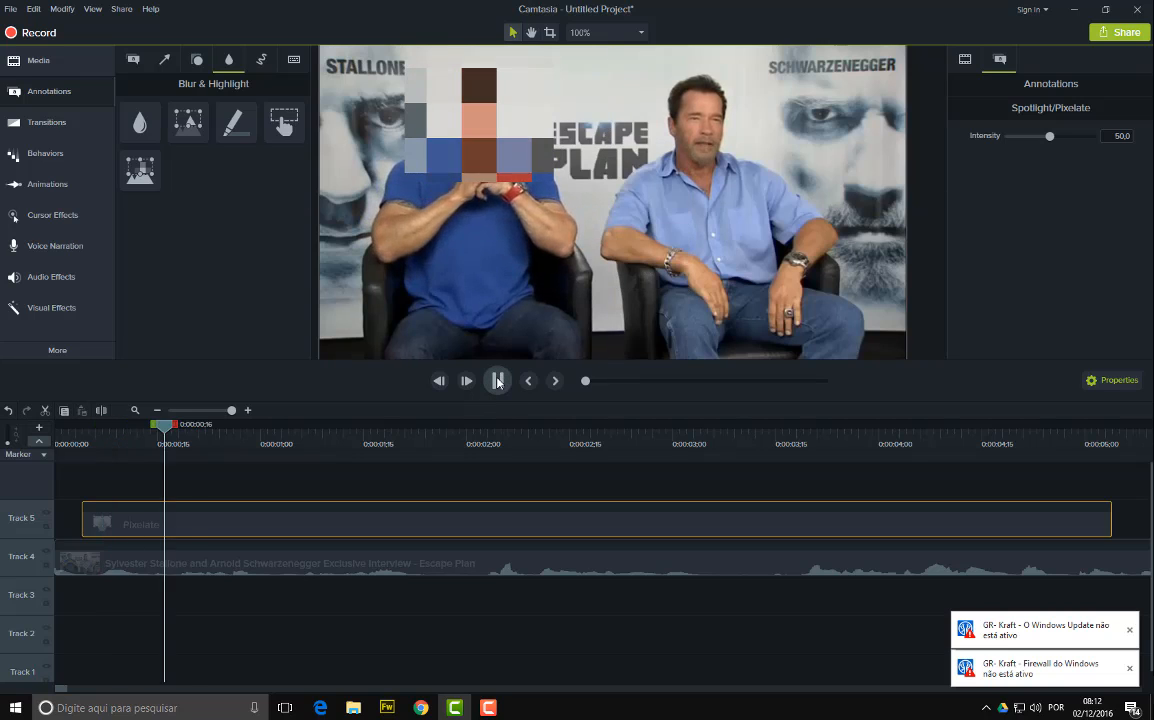
click(520, 69)
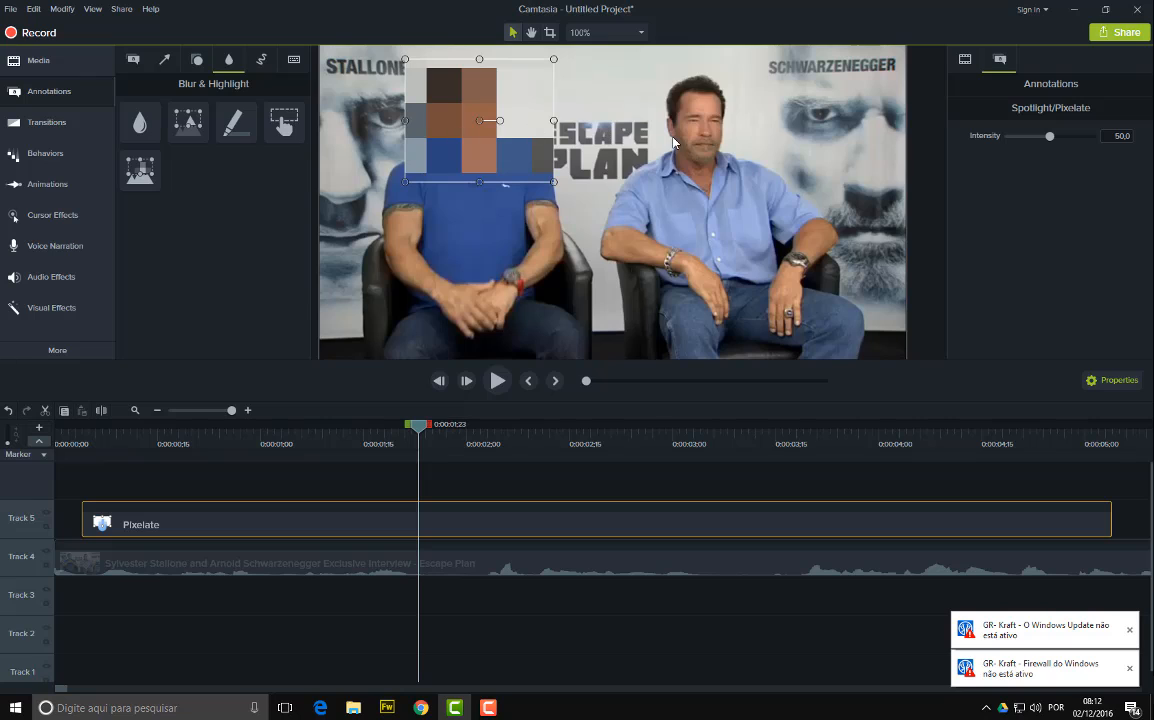
drag(1053, 141, 1028, 141)
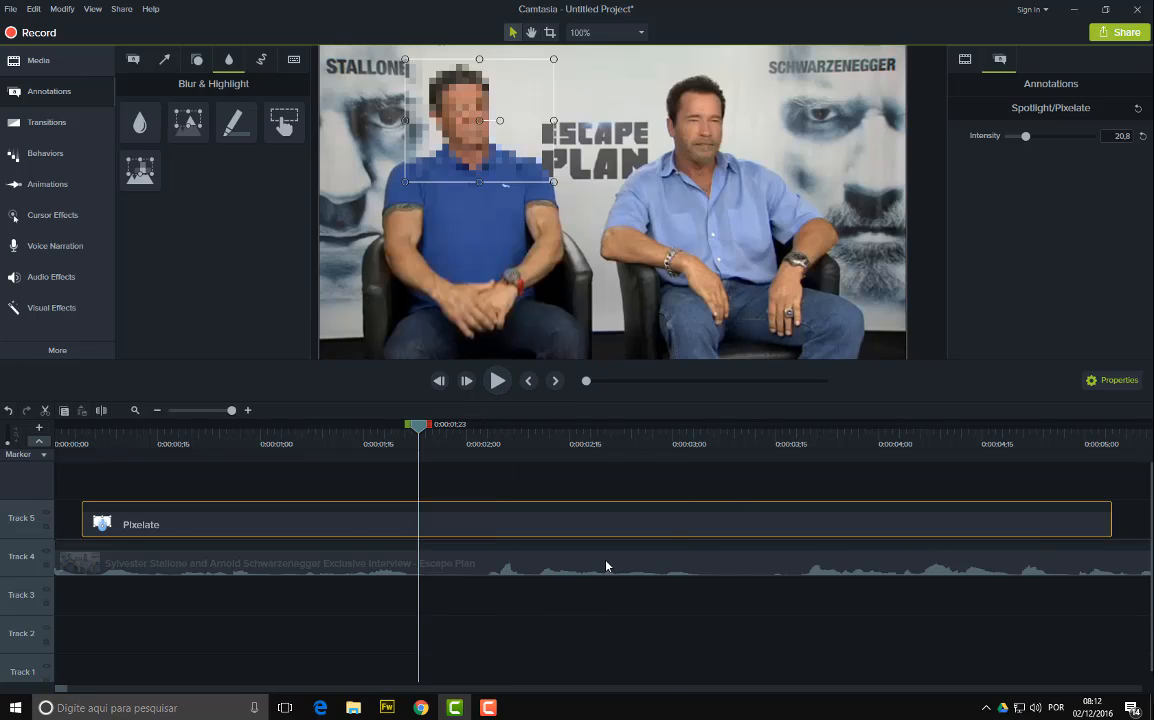
Extend the Pixelate annotation to about 0:00:09;16 and play from the beginning to check it across the cut
scroll(606, 566, down, 3)
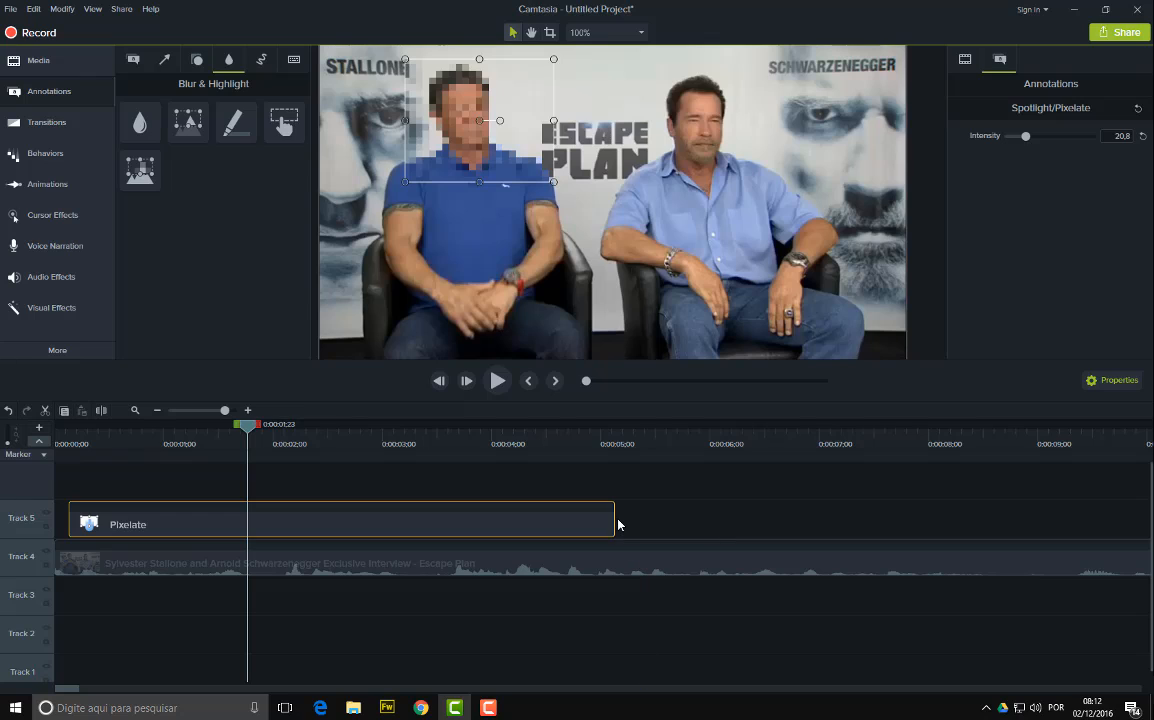
drag(615, 523, 1098, 519)
drag(250, 432, 56, 481)
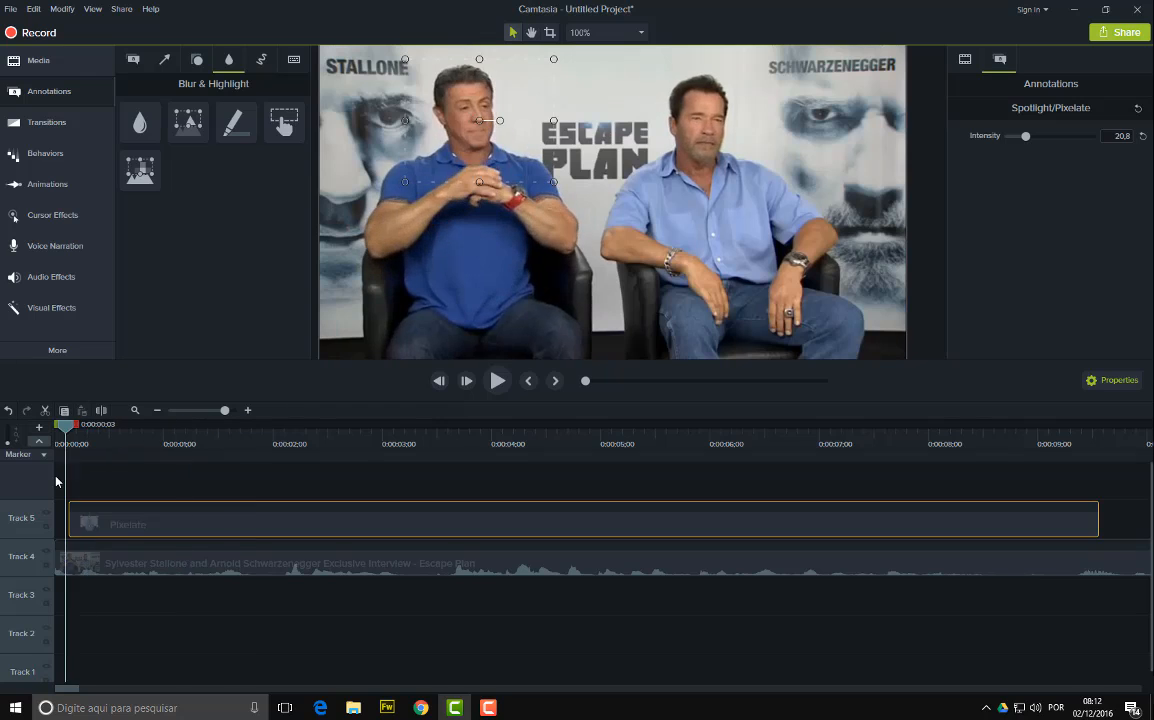
click(497, 380)
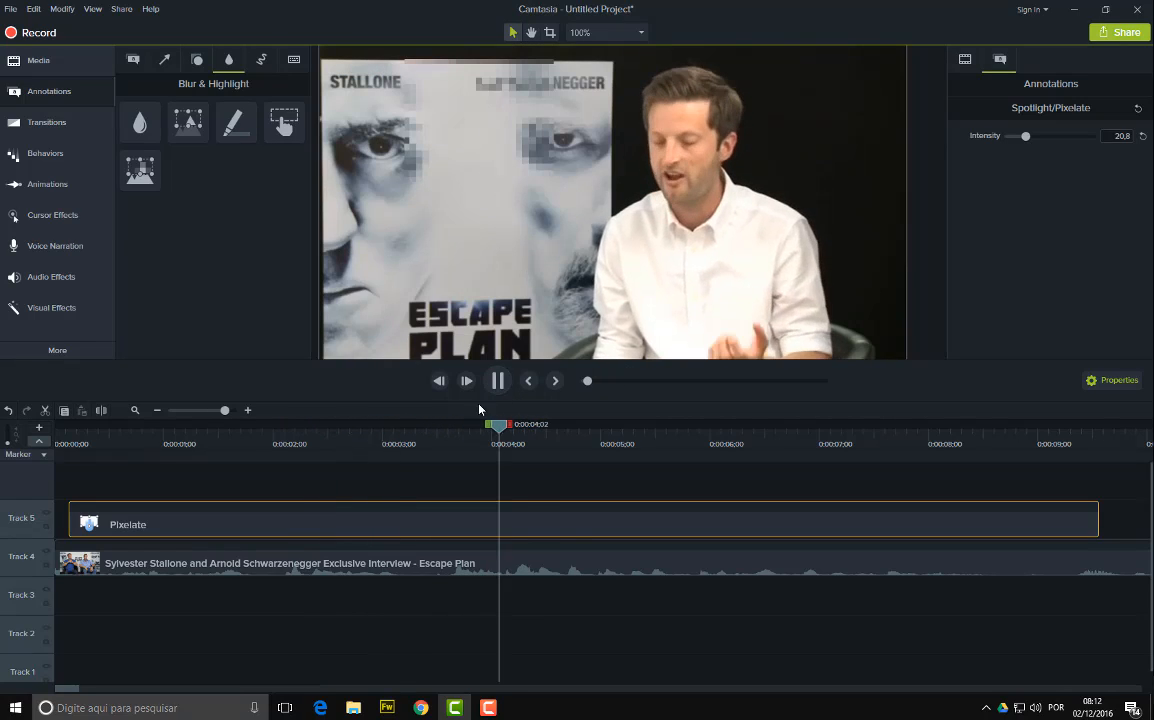
click(497, 381)
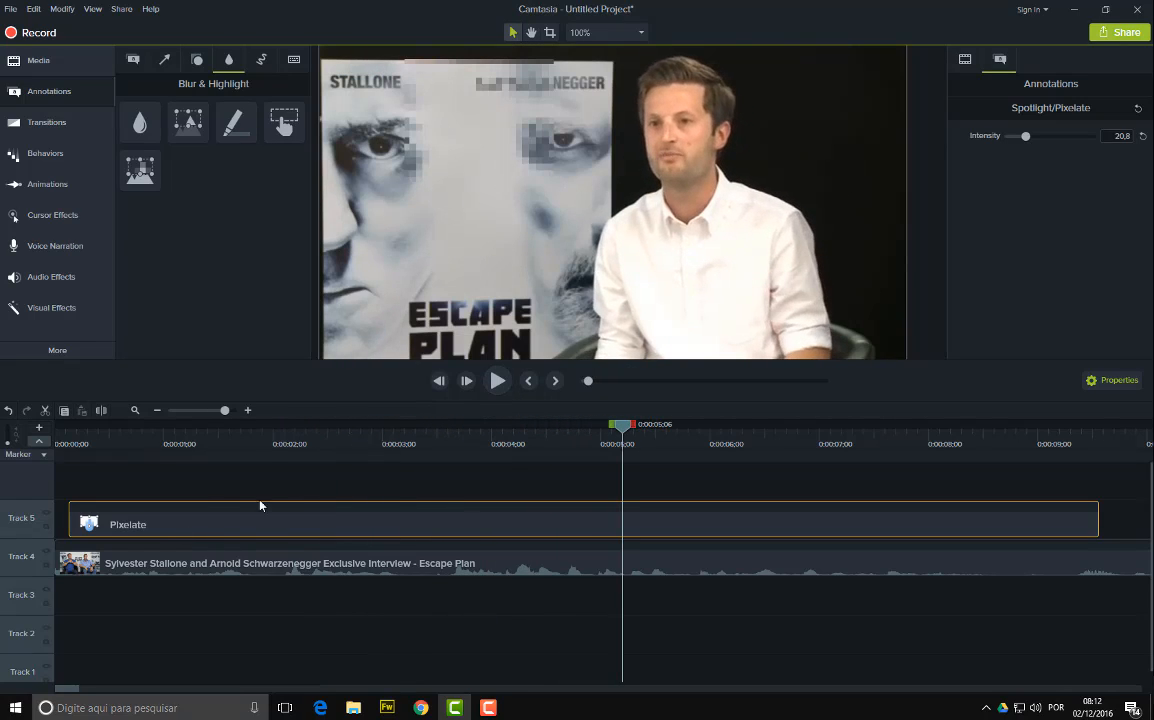
Make the pixelated area shorter and reposition it over Stallone's head at 0:00:00;21, trimming the Pixelate annotation to end at about 0:00:03;00
click(132, 444)
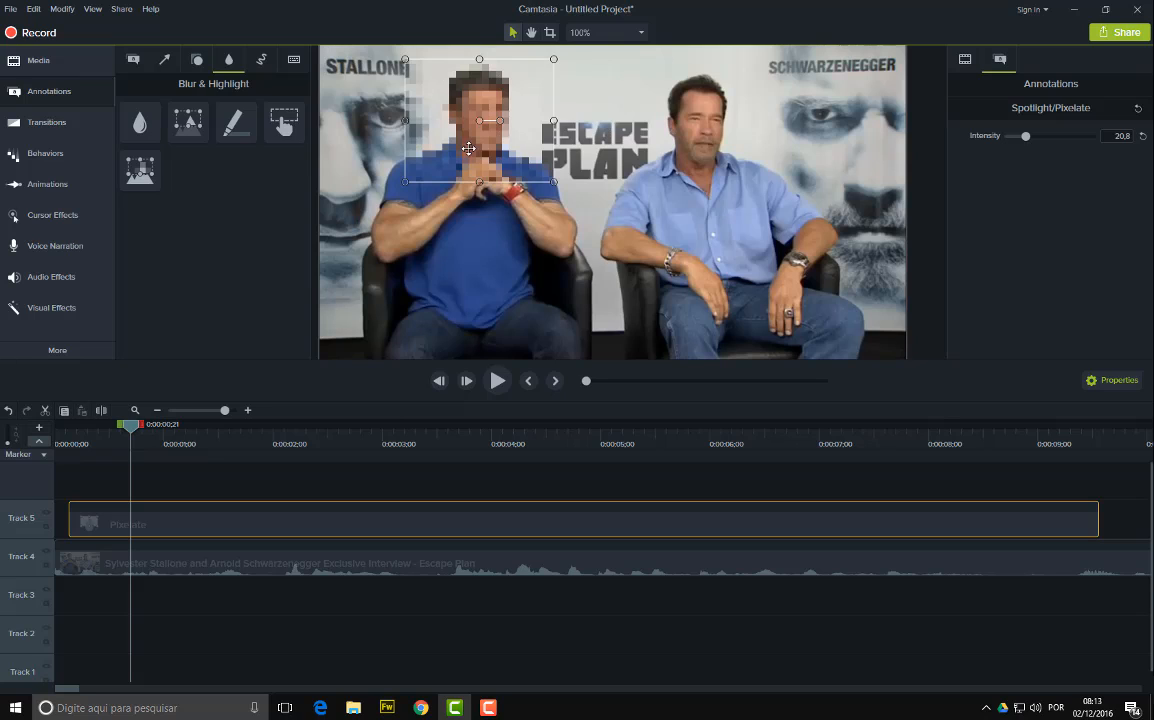
drag(554, 183, 534, 130)
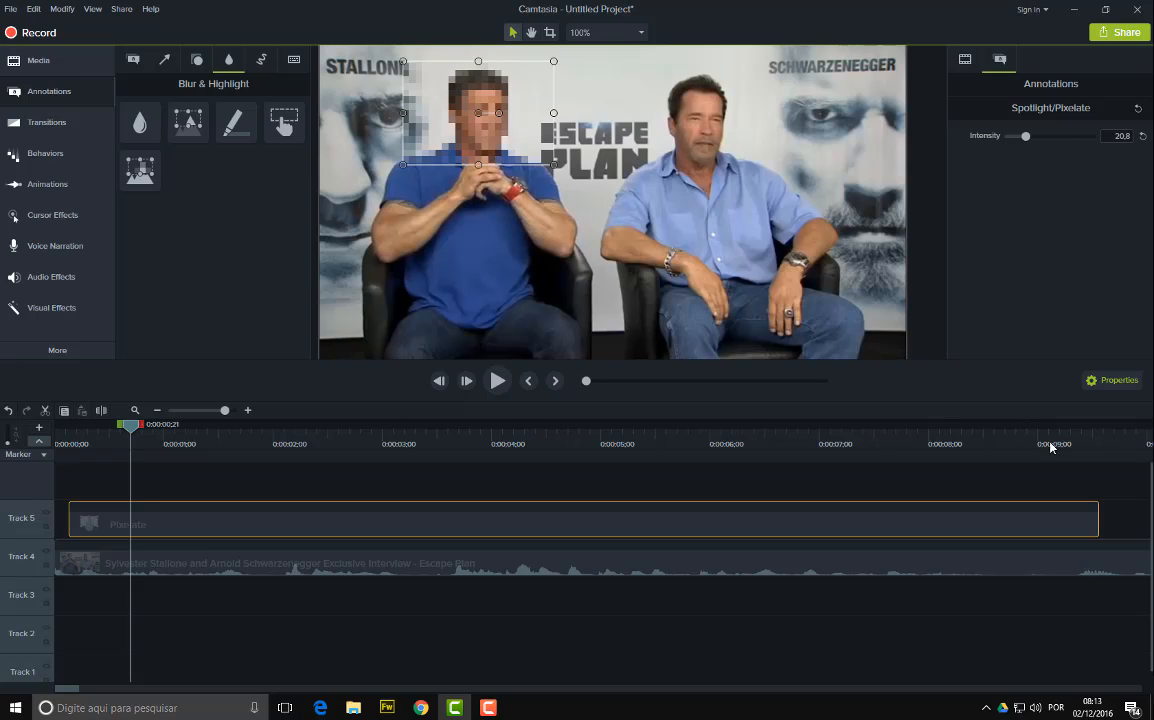
drag(1098, 518, 384, 509)
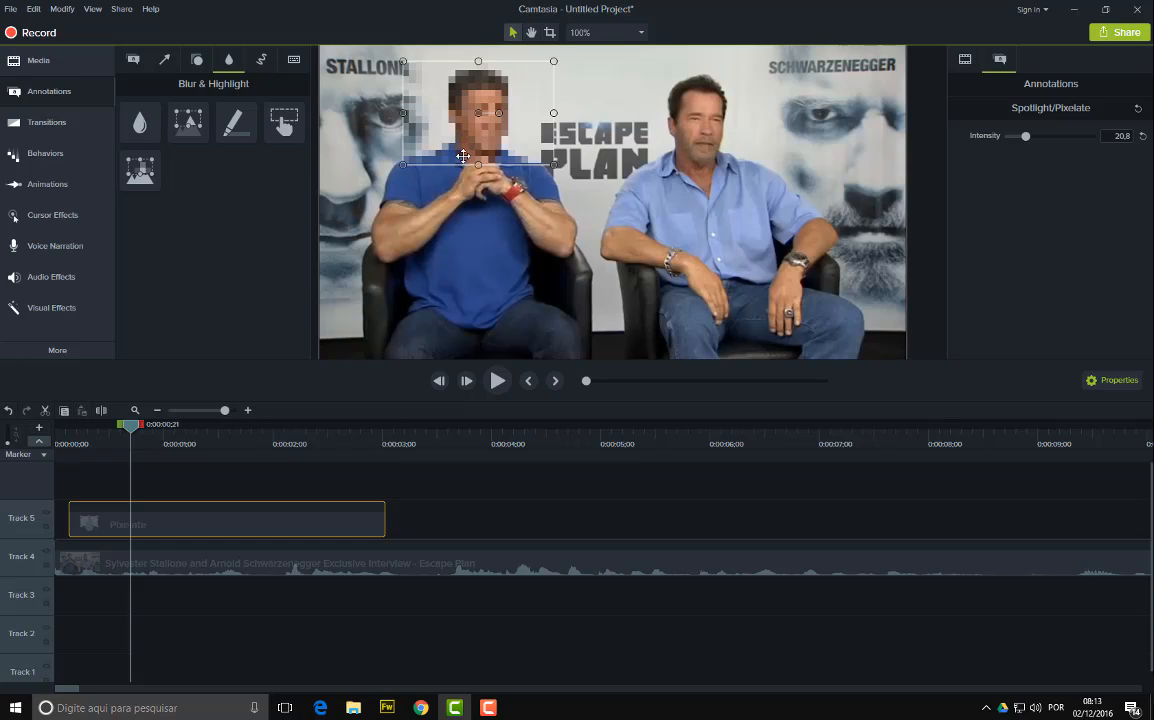
mouse_move(471, 154)
mouse_down()
mouse_move(600, 290)
mouse_move(700, 185)
mouse_move(440, 150)
mouse_move(478, 150)
mouse_move(471, 140)
mouse_up()
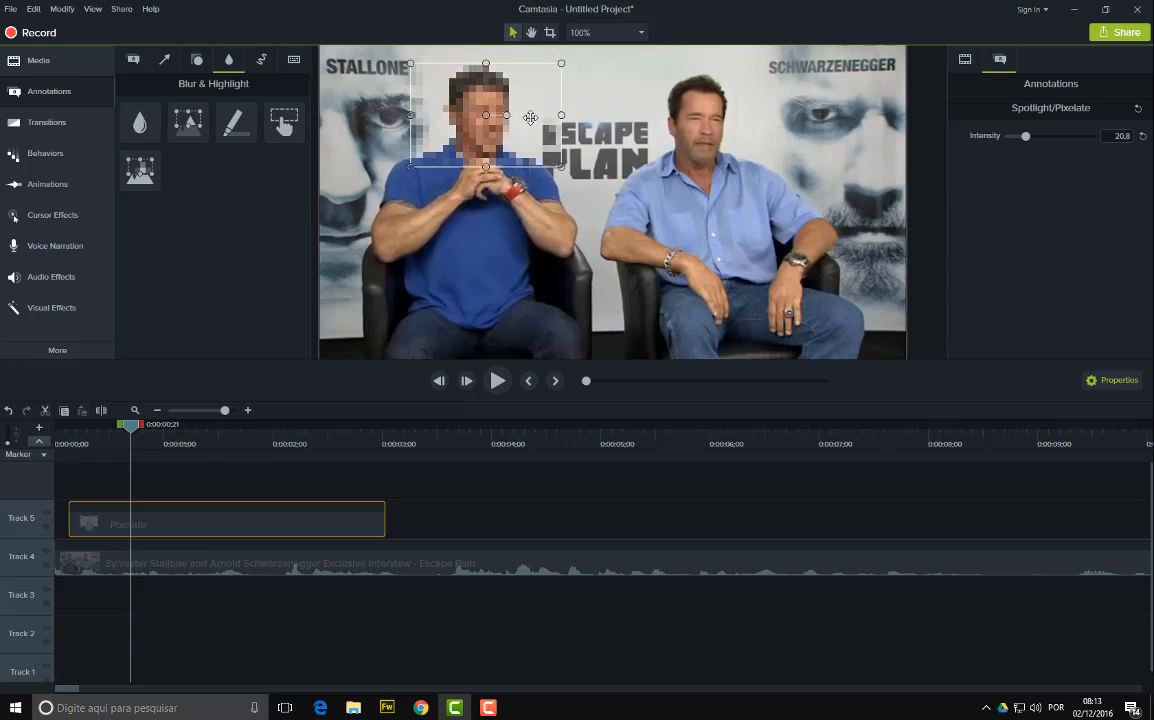
drag(466, 109, 463, 148)
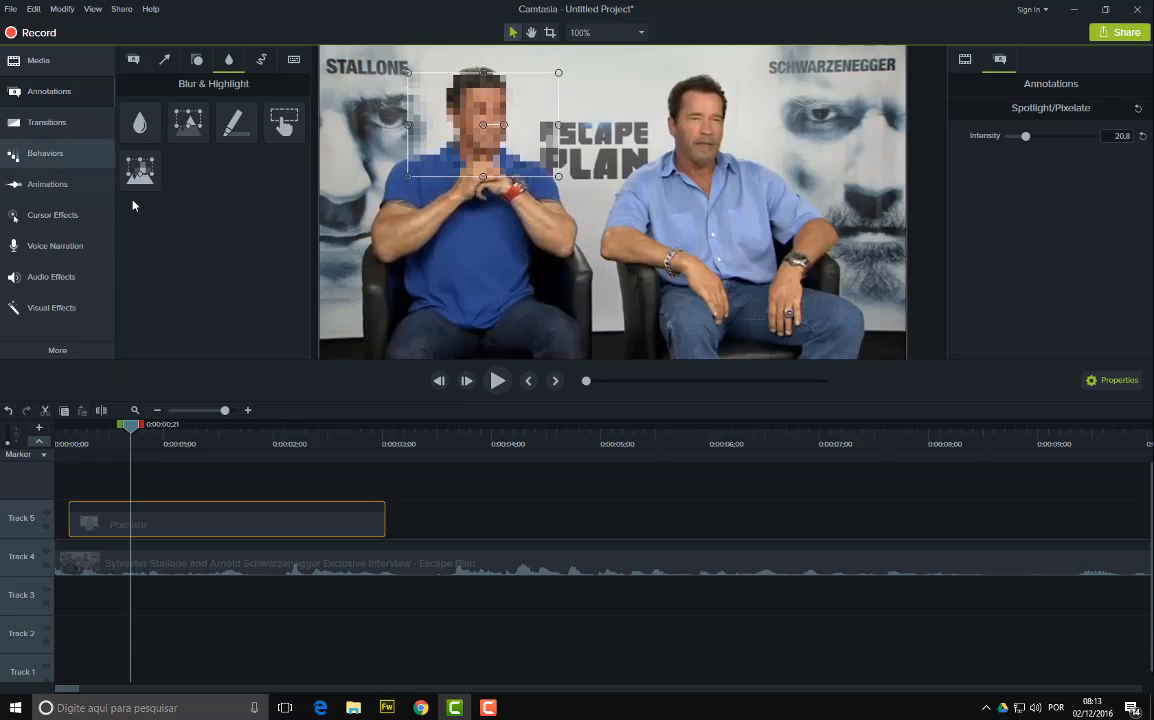
Add a Custom animation to the Pixelate annotation ending at 0:00:01;09, with the pixelated area moved onto Schwarzenegger's head
click(66, 184)
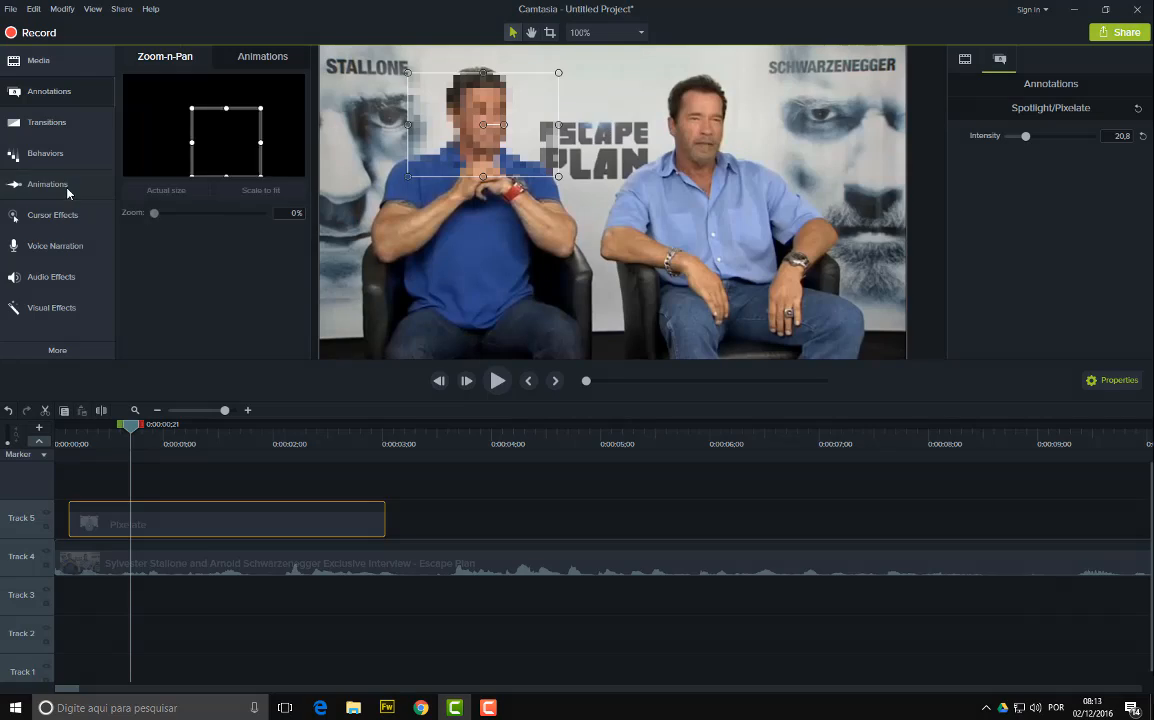
click(263, 57)
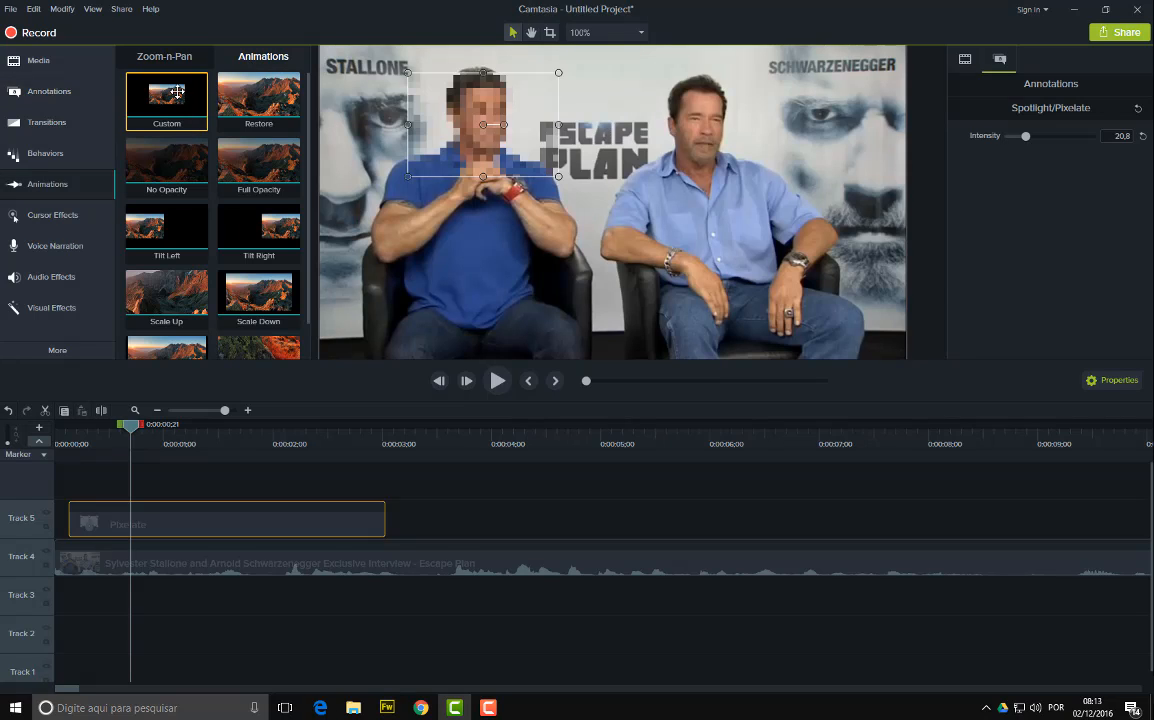
drag(165, 100, 203, 541)
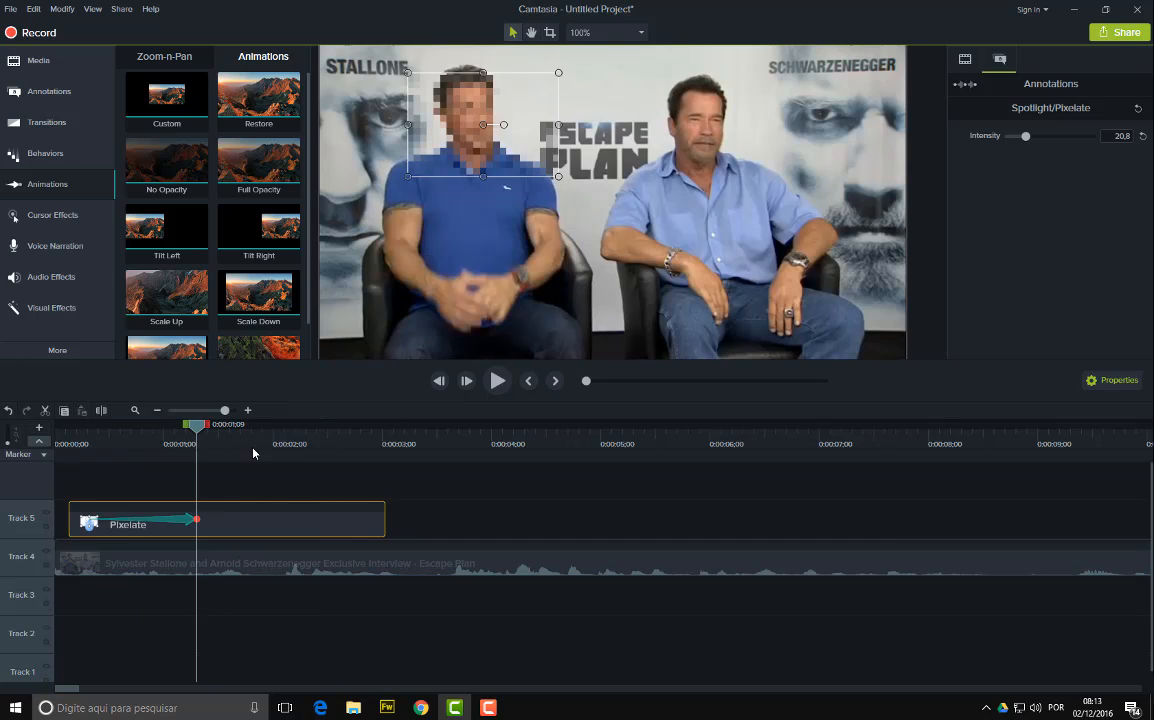
mouse_move(494, 133)
mouse_down()
mouse_move(556, 143)
mouse_move(660, 128)
mouse_up()
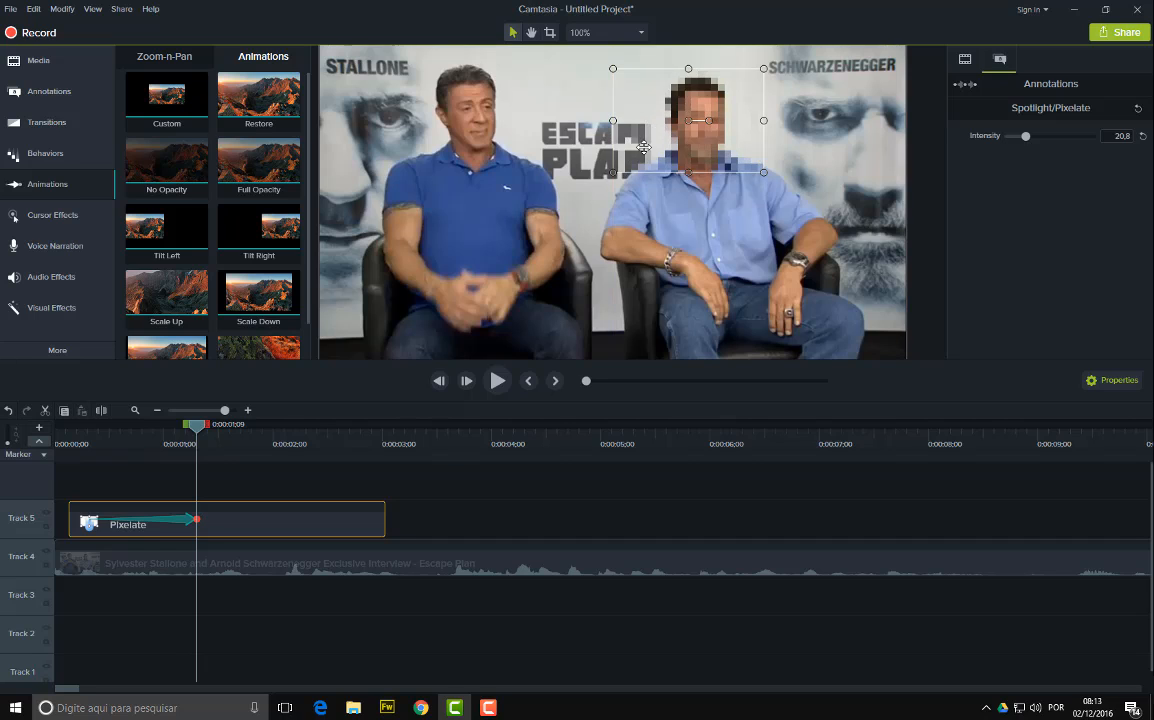
Play from the beginning to check the pixelation's movement between the two faces, and return to 0:00:01;09
drag(197, 430, 5, 472)
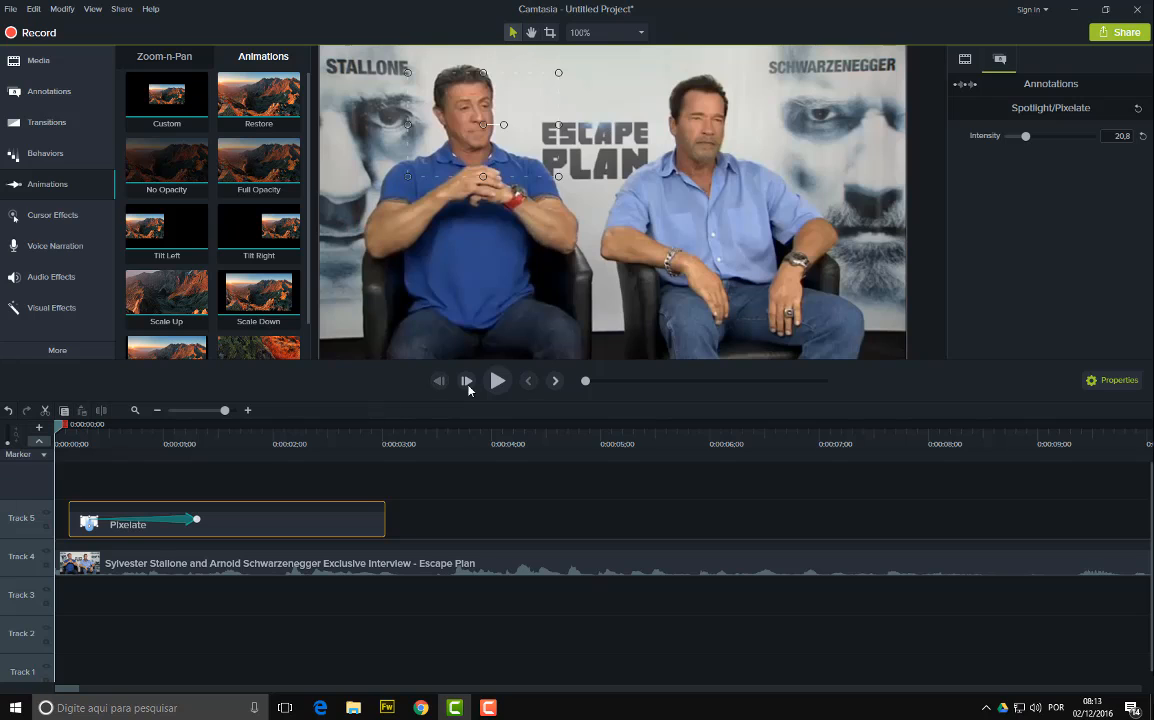
click(499, 381)
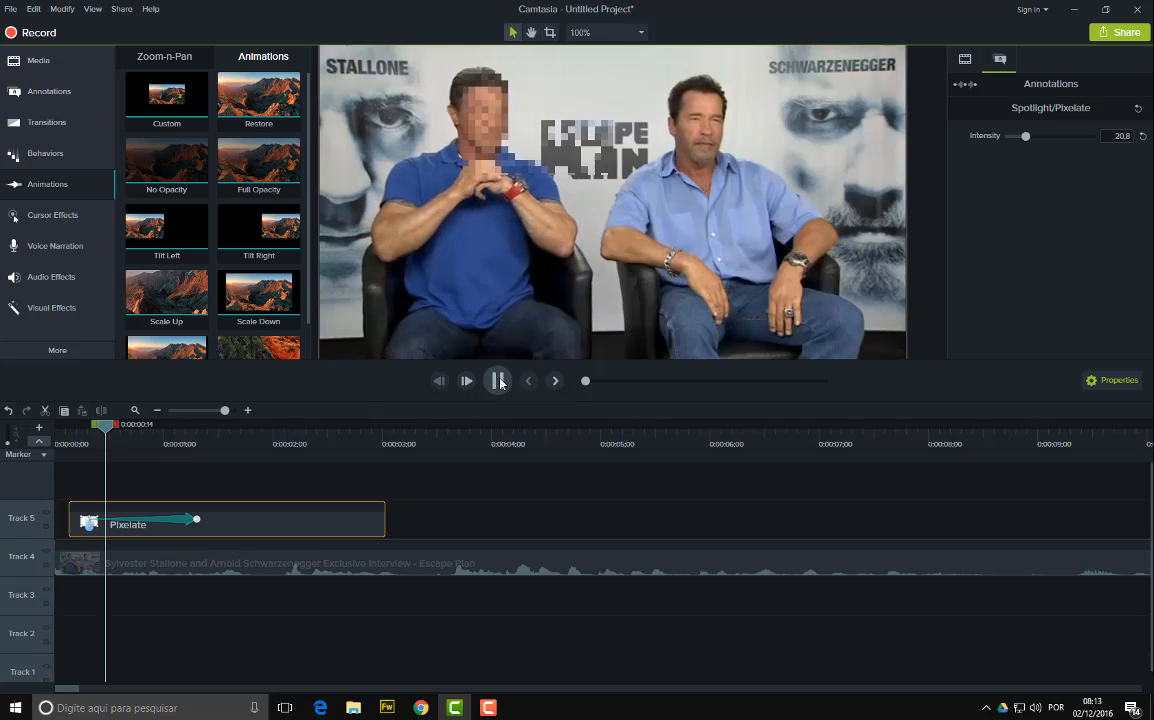
key(space)
click(700, 122)
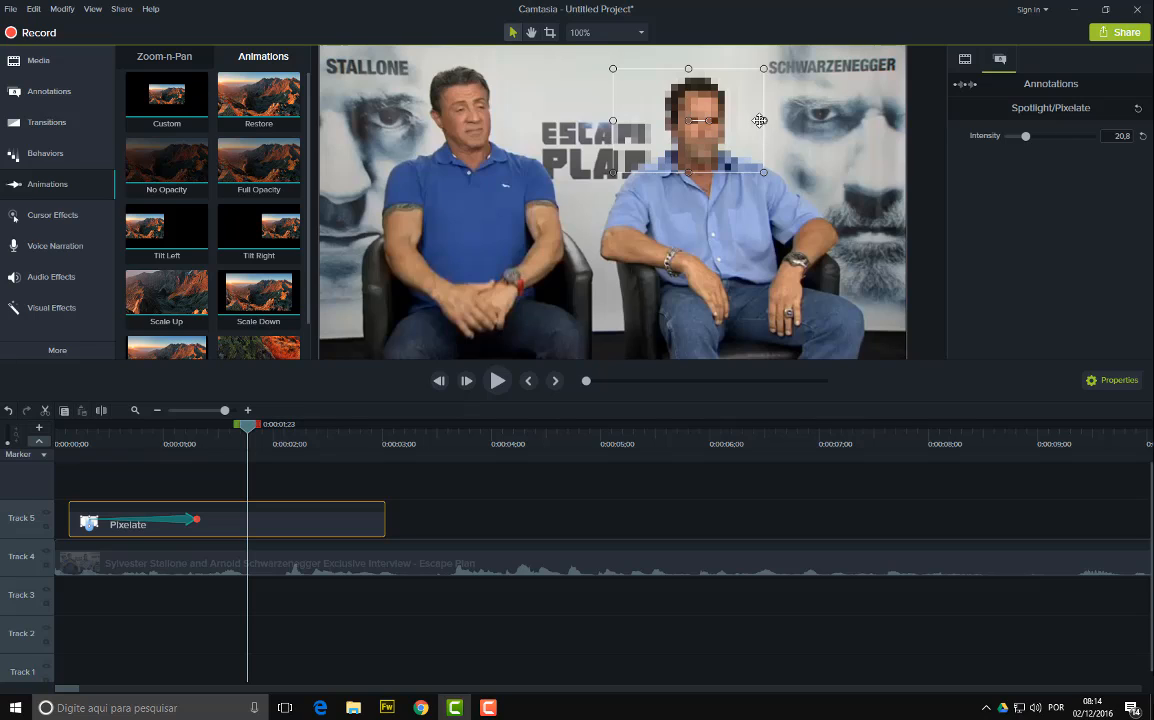
click(243, 433)
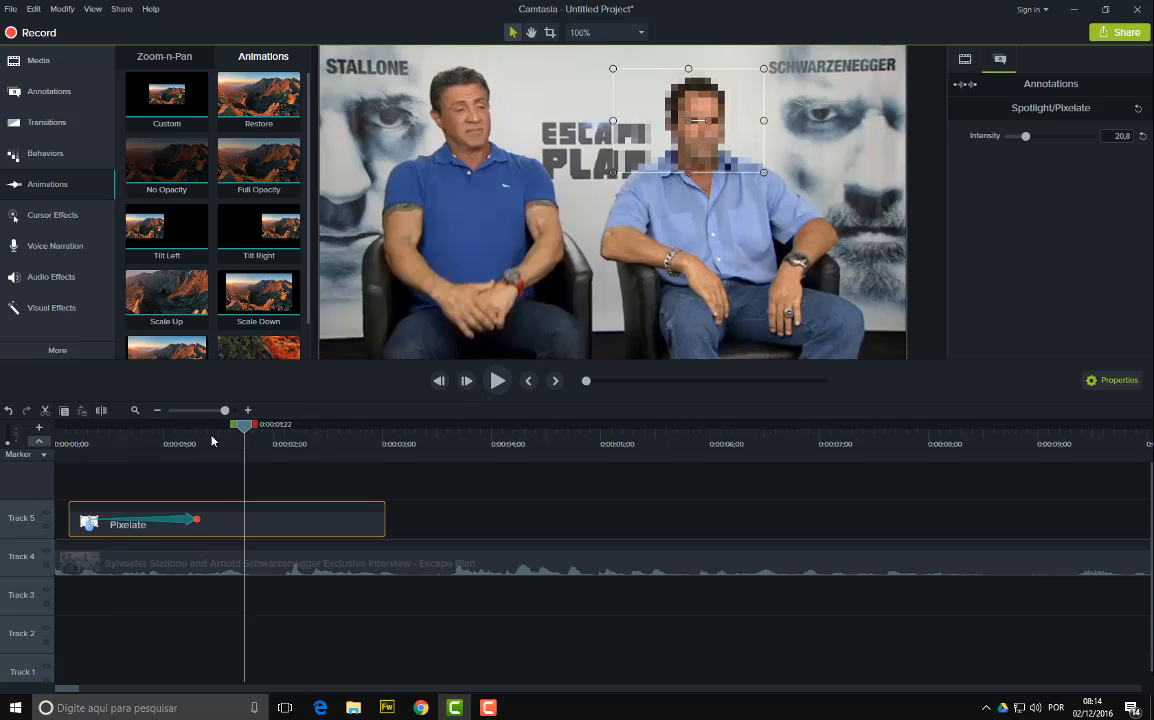
click(212, 440)
drag(211, 437, 201, 439)
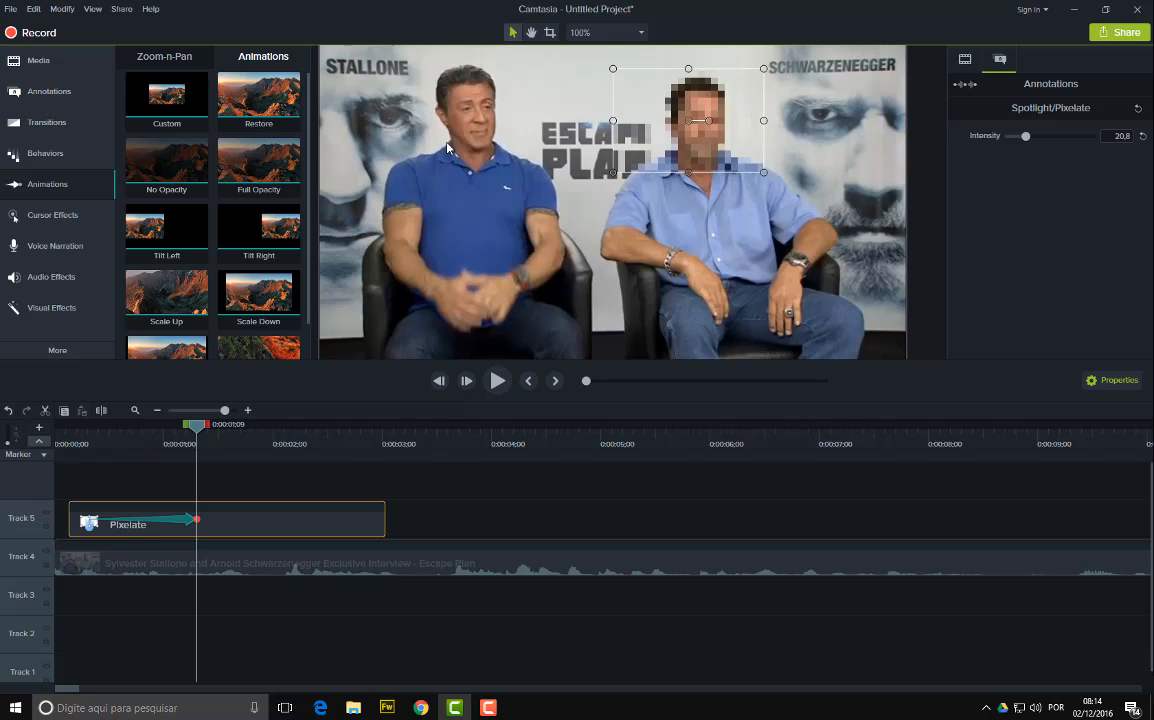
click(422, 708)
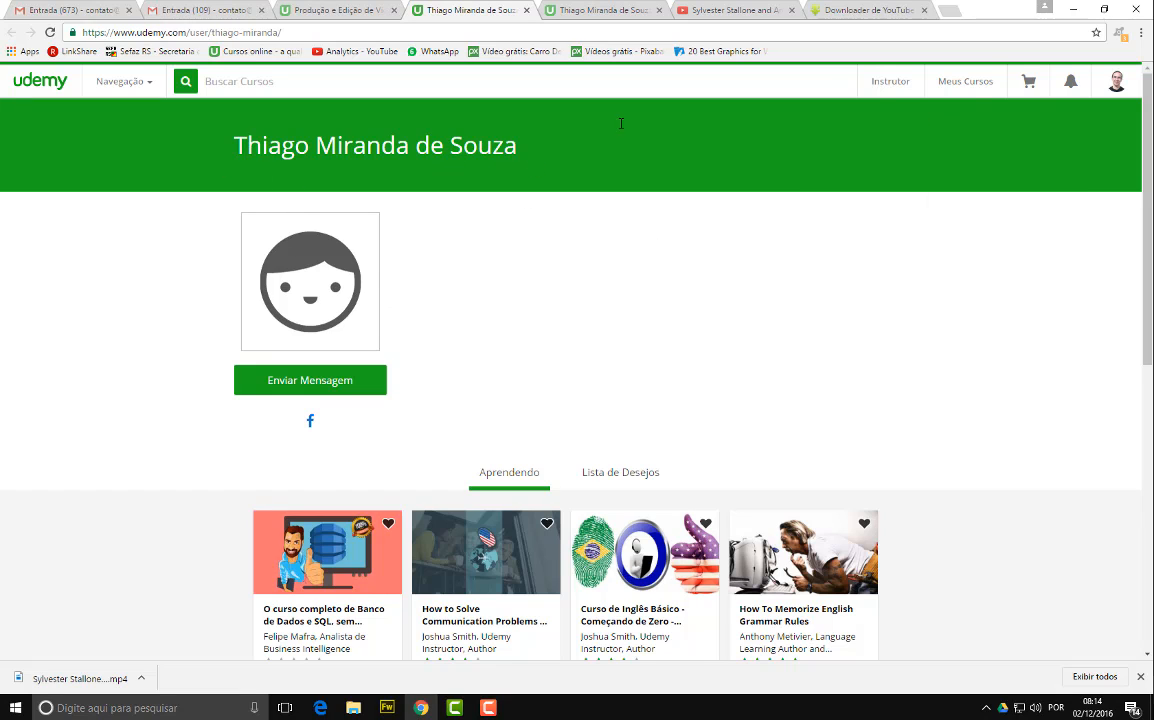
mouse_move(940, 88)
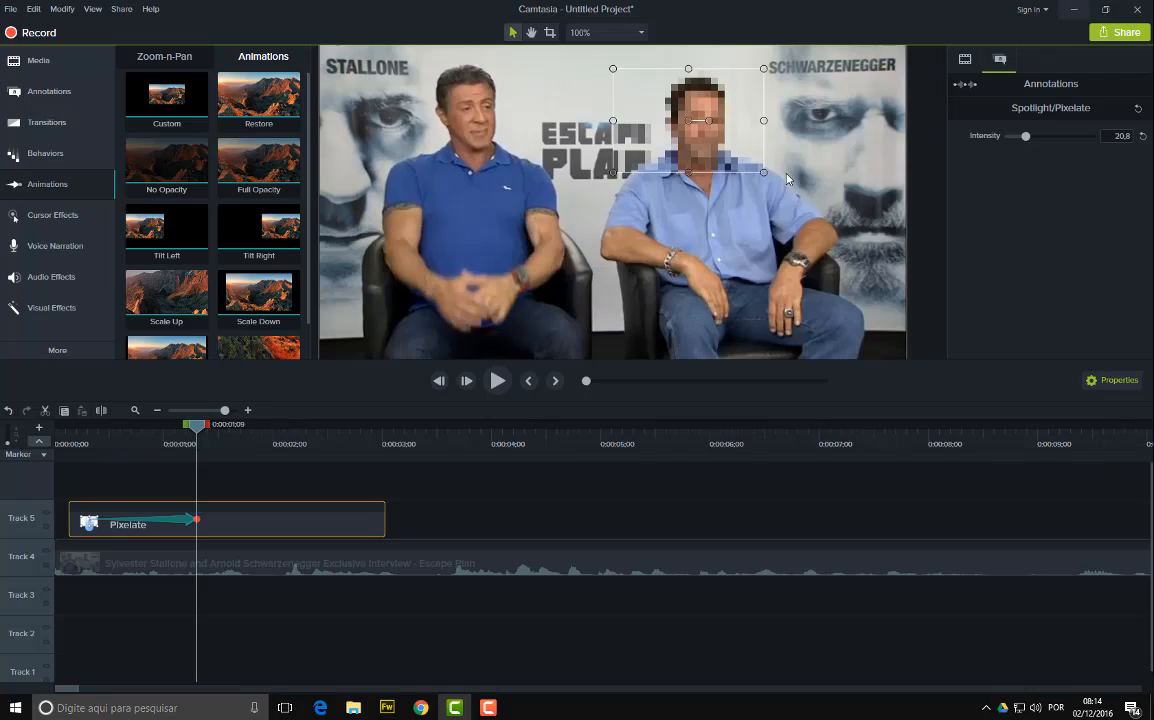
click(55, 153)
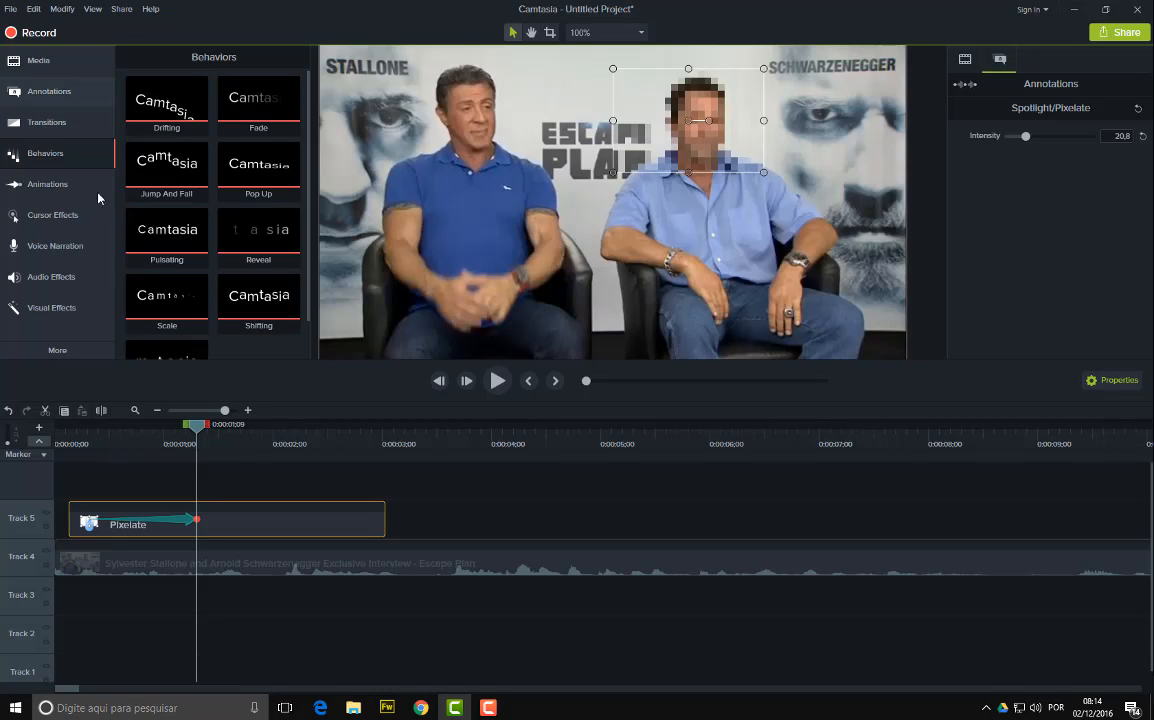
Extend the end of the Pixelate annotation past 0:00:10;00 and play from near the beginning to check the pixelated area across the cut
click(84, 92)
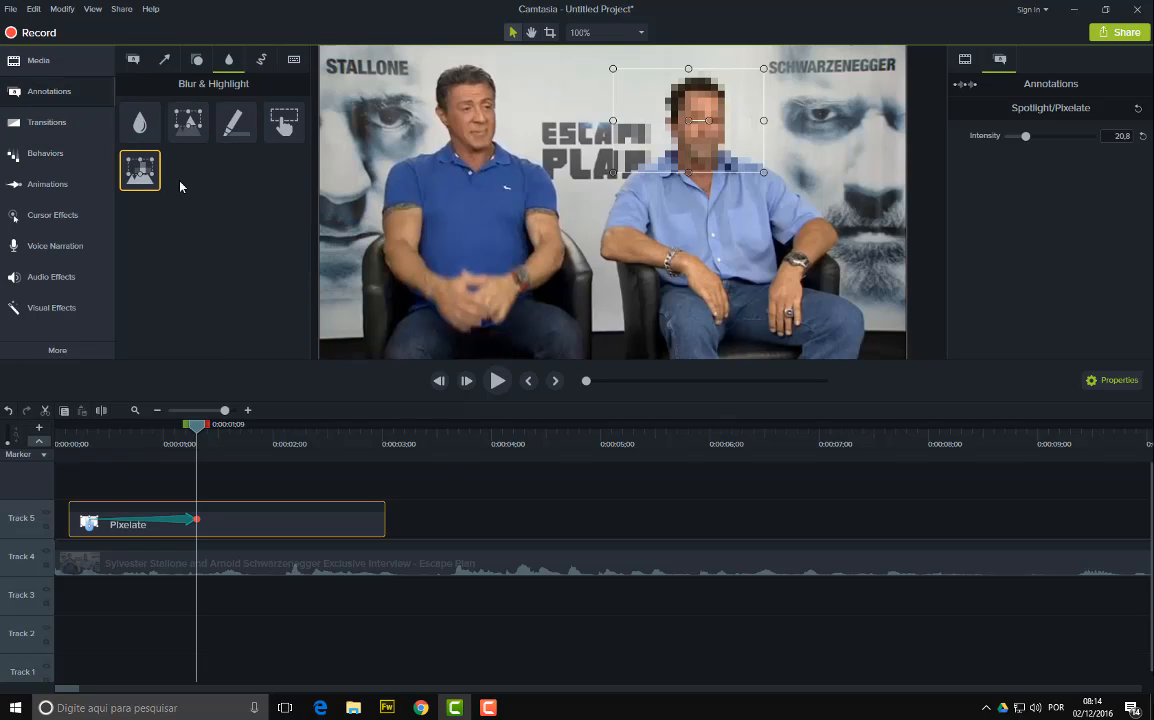
scroll(763, 106, up, 3)
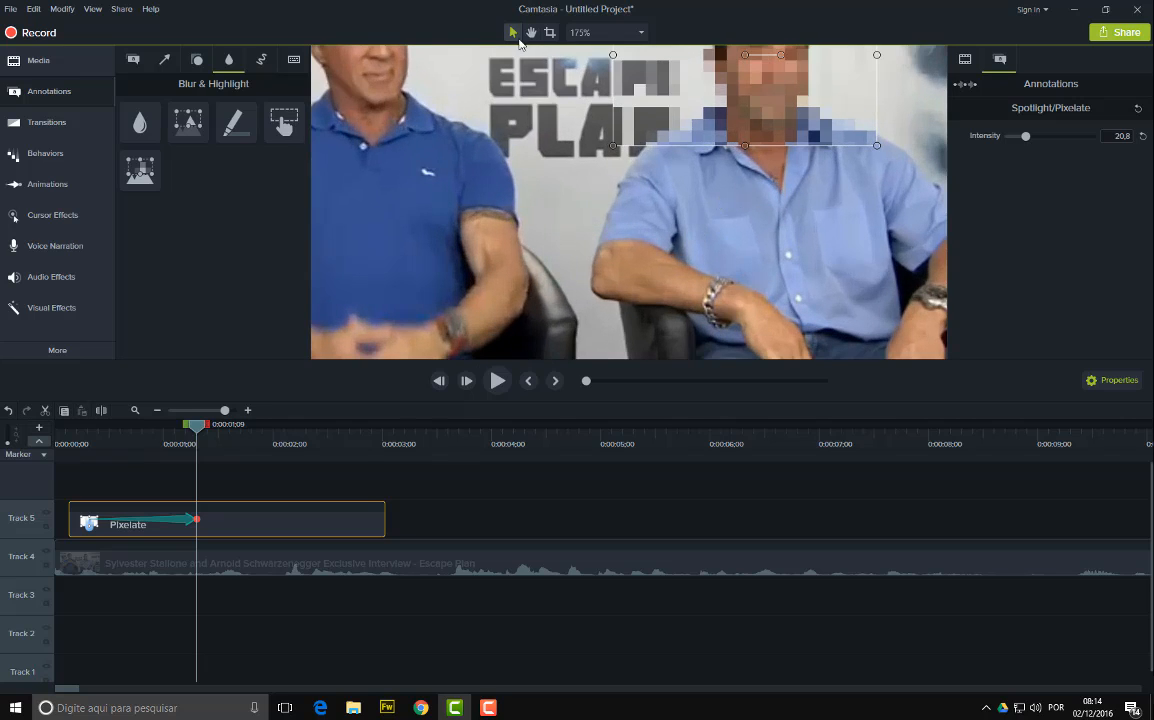
click(531, 33)
drag(525, 147, 485, 290)
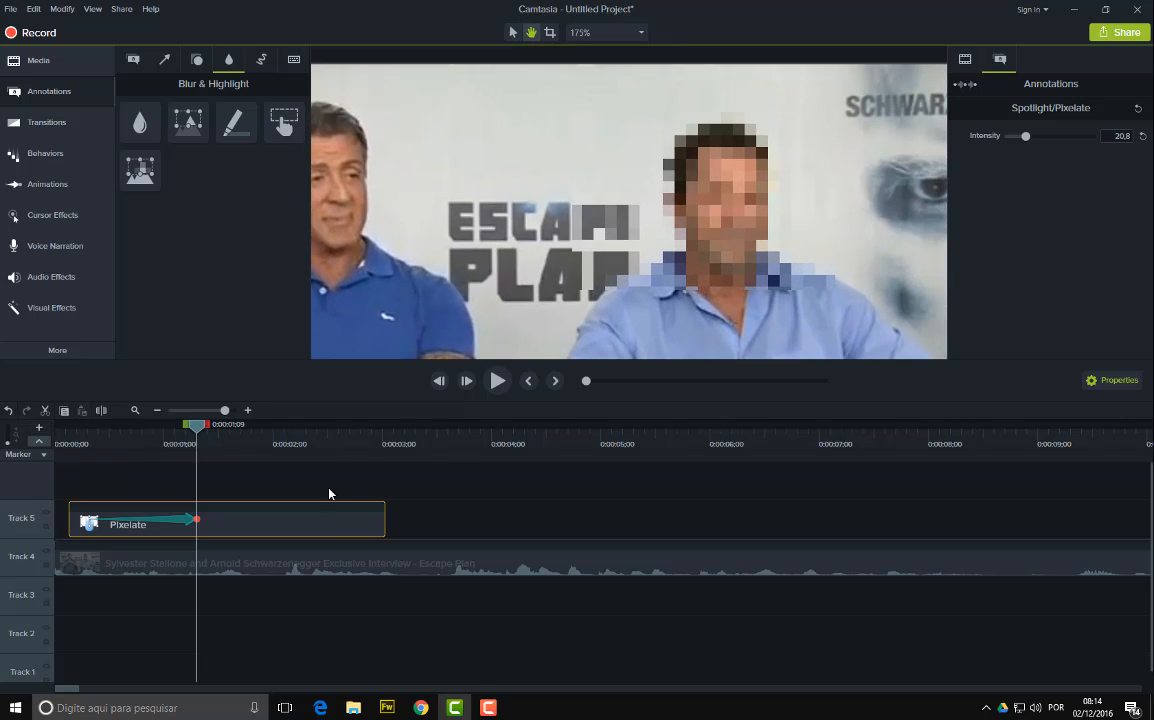
drag(383, 519, 1152, 498)
click(90, 440)
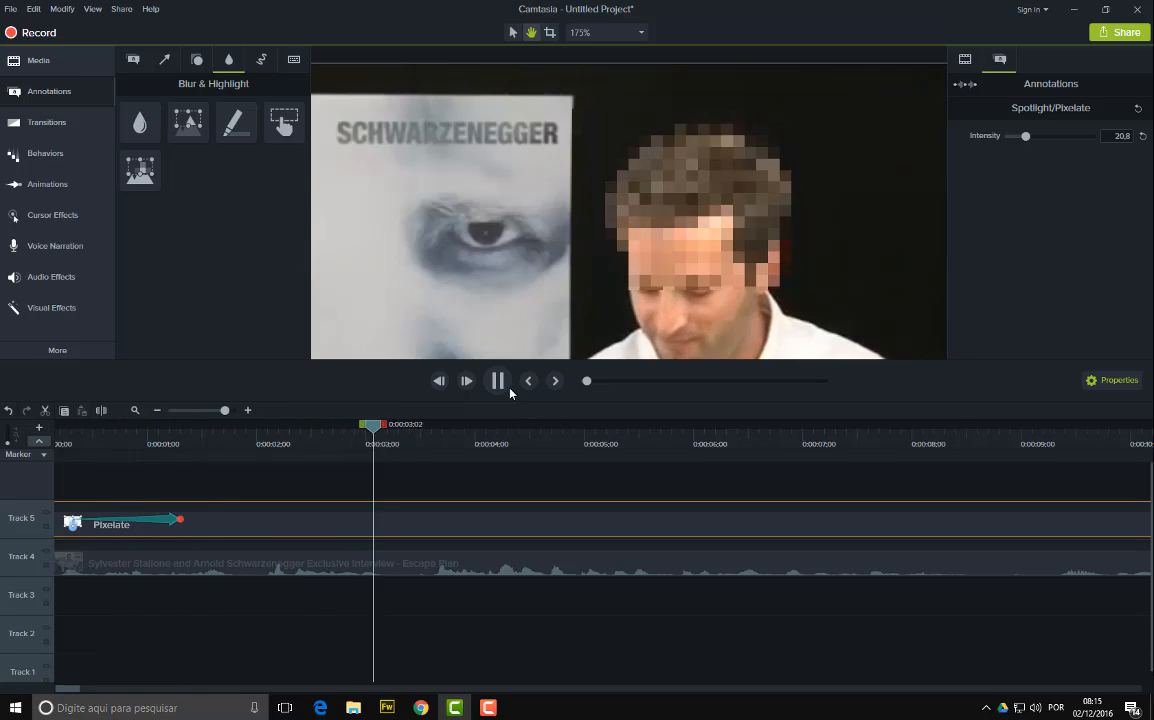
click(497, 380)
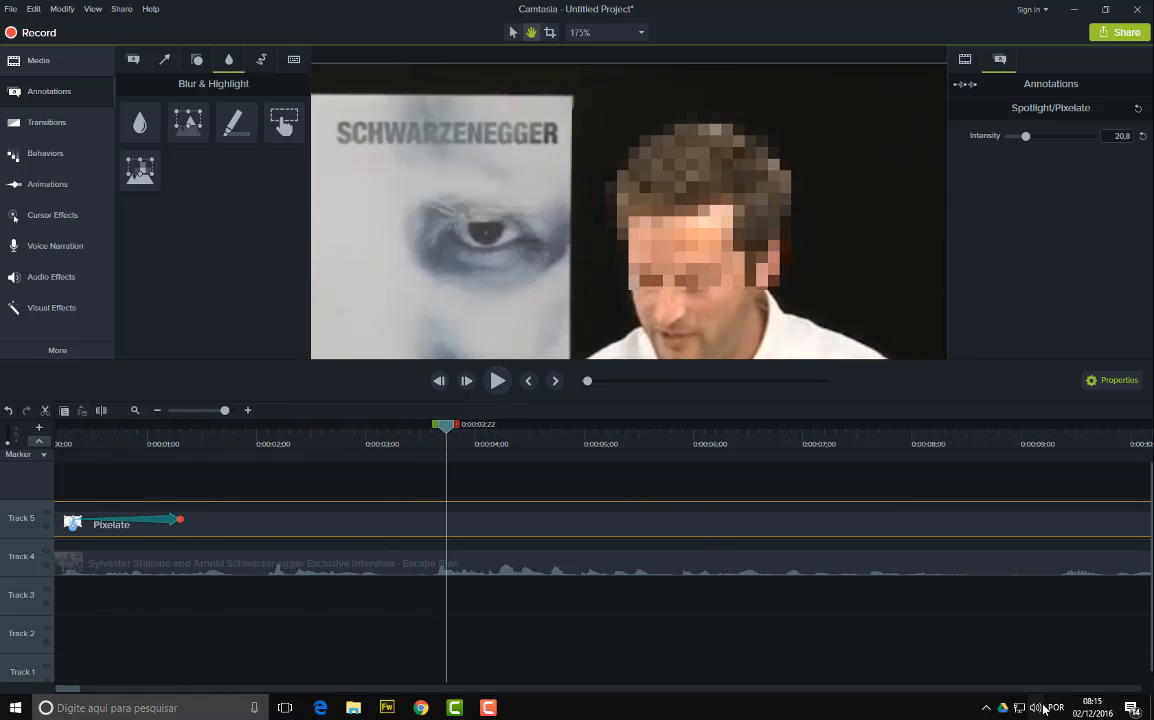
Set the system speaker volume to 3
click(1036, 707)
click(960, 675)
drag(960, 675, 952, 675)
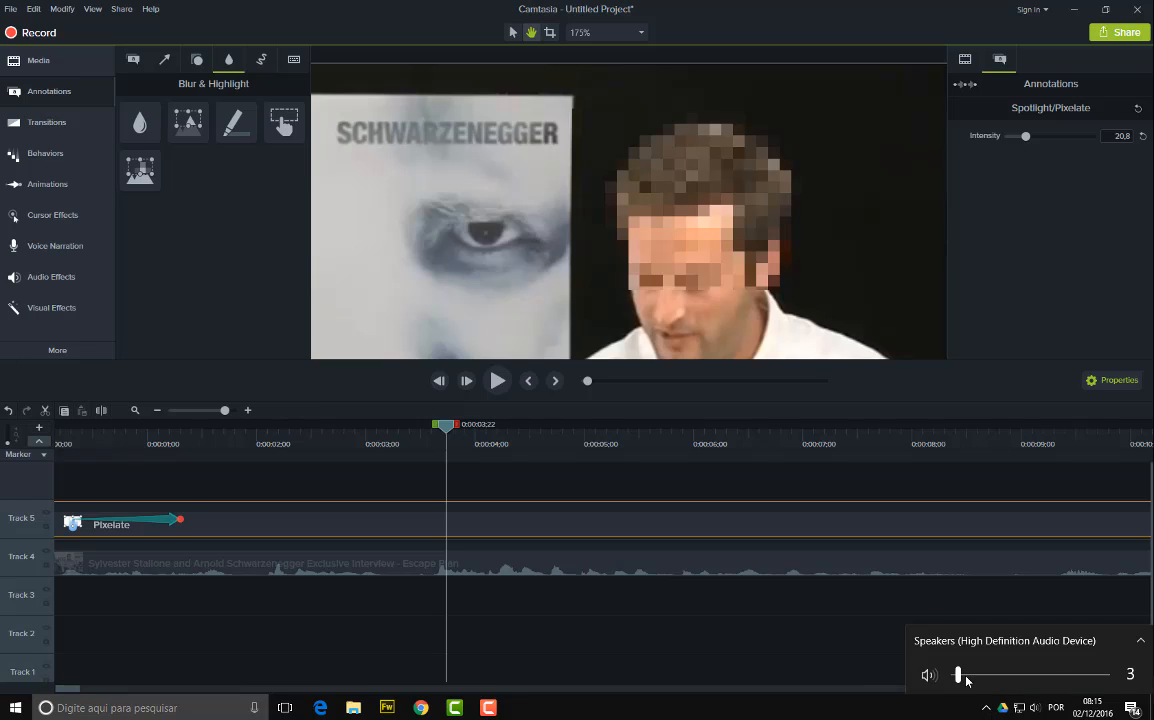